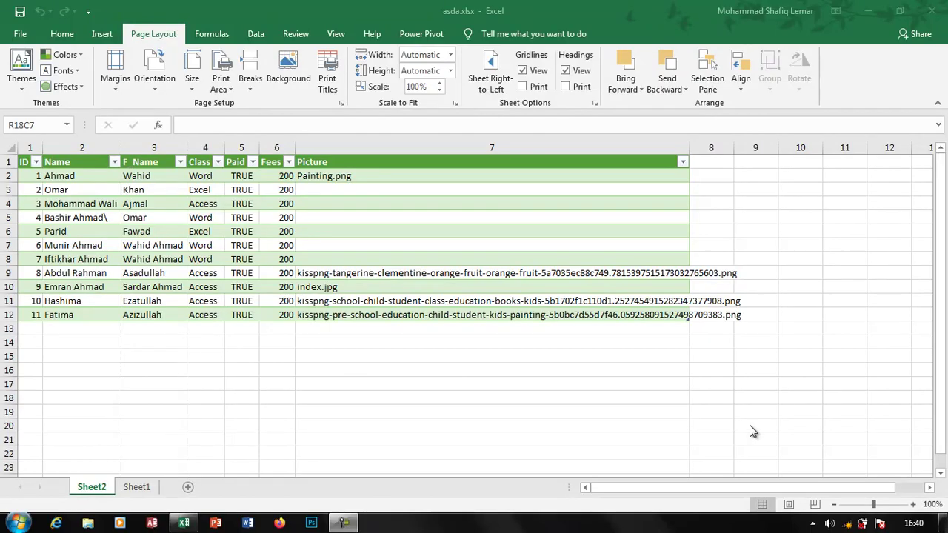
- Fill the 11 student records down to row 99, with IDs continuing from 12
left_click(465, 245)
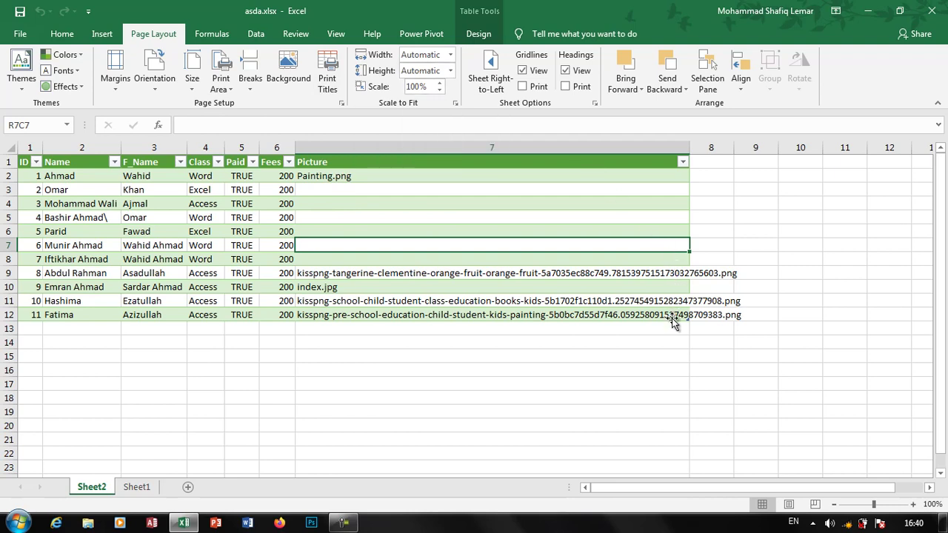
left_click_drag(659, 308, 37, 175)
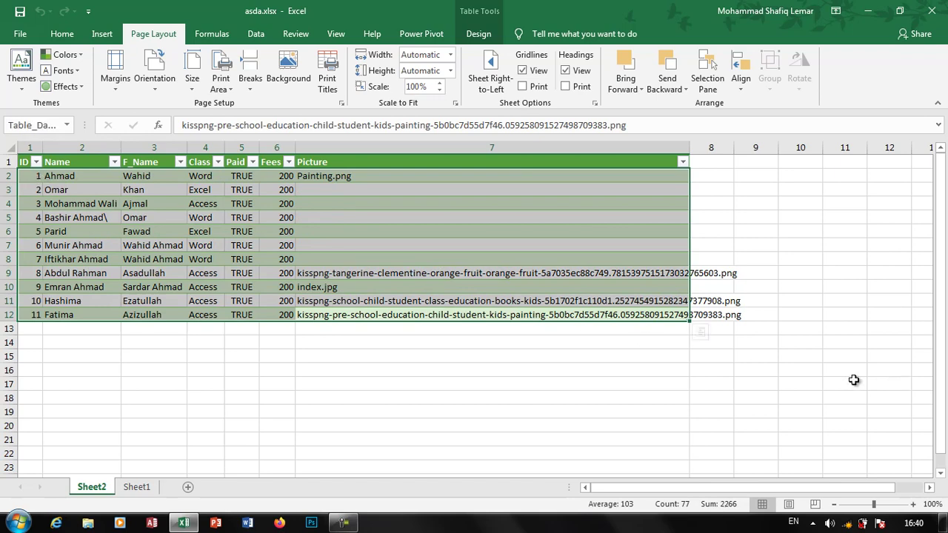
left_click_drag(689, 320, 689, 463)
scroll(664, 324, "up", 20)
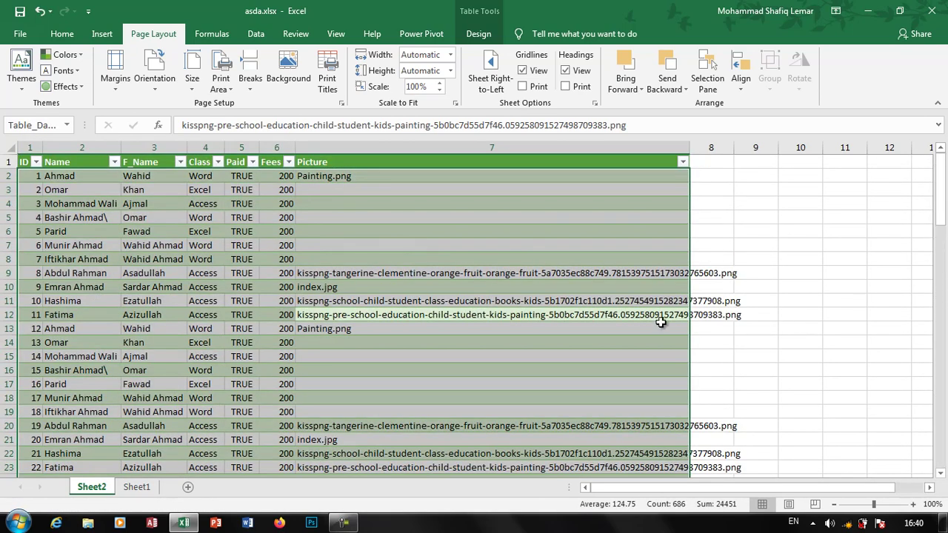
left_click(474, 363)
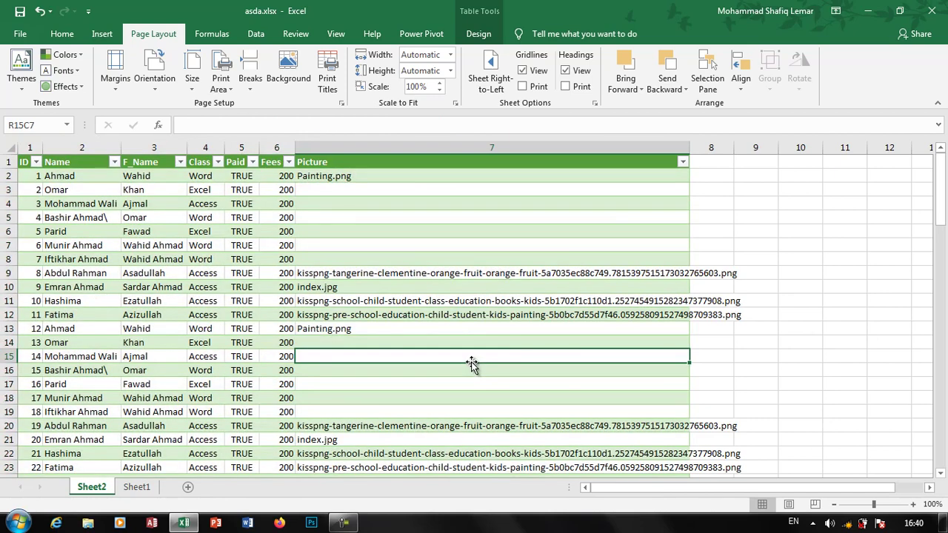
- Auto-fit the Picture column, then drag it narrower
double_click(689, 145)
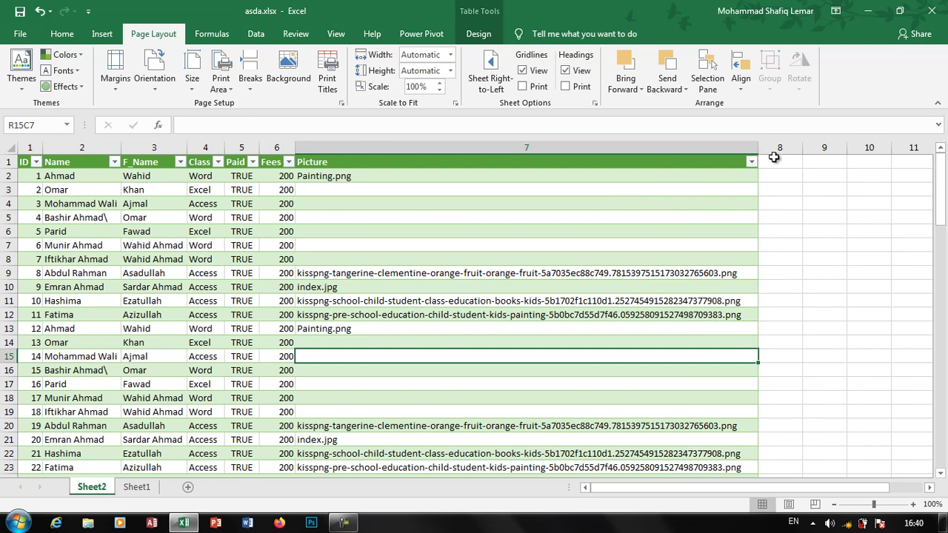
left_click_drag(760, 147, 399, 176)
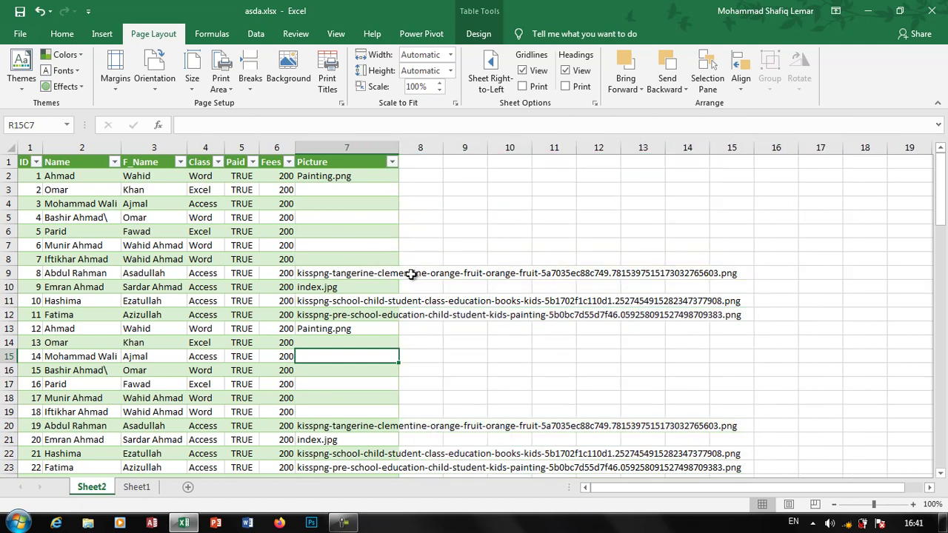
left_click(380, 268)
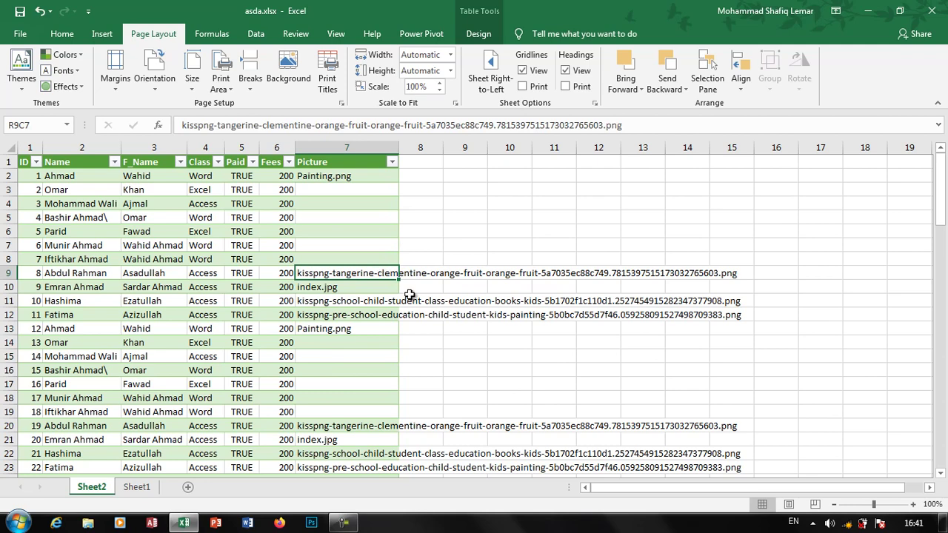
- Add a Name2 column and fill weekday names from Sat down to row 99
left_click(420, 148)
left_click(422, 163)
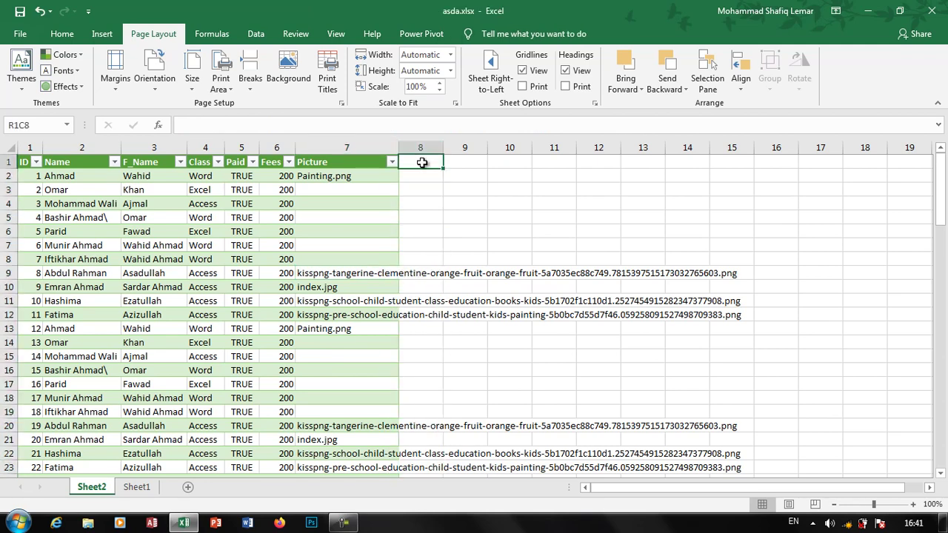
type("Name")
key("Return")
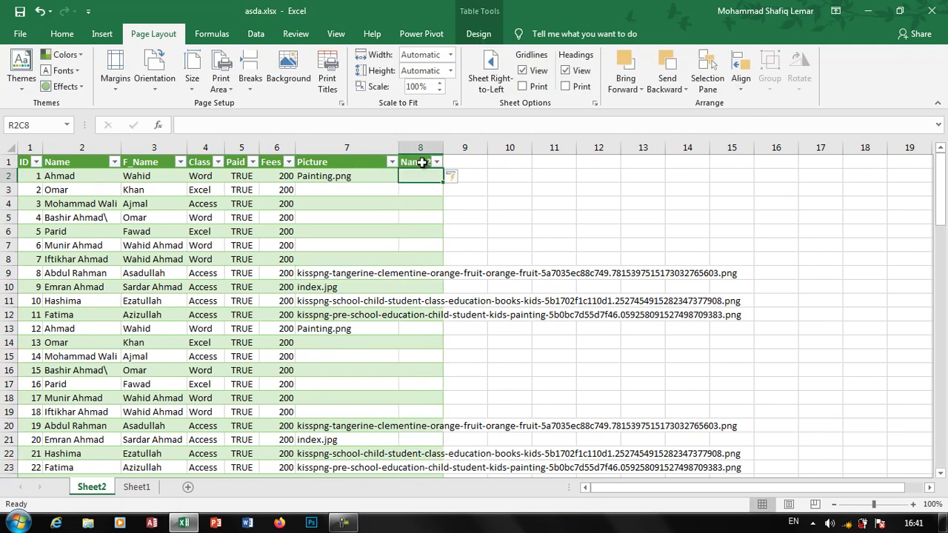
type("Sat")
key("Return")
left_click(413, 175)
left_click_drag(443, 182, 433, 461)
scroll(559, 389, "up", 20)
left_click(475, 355)
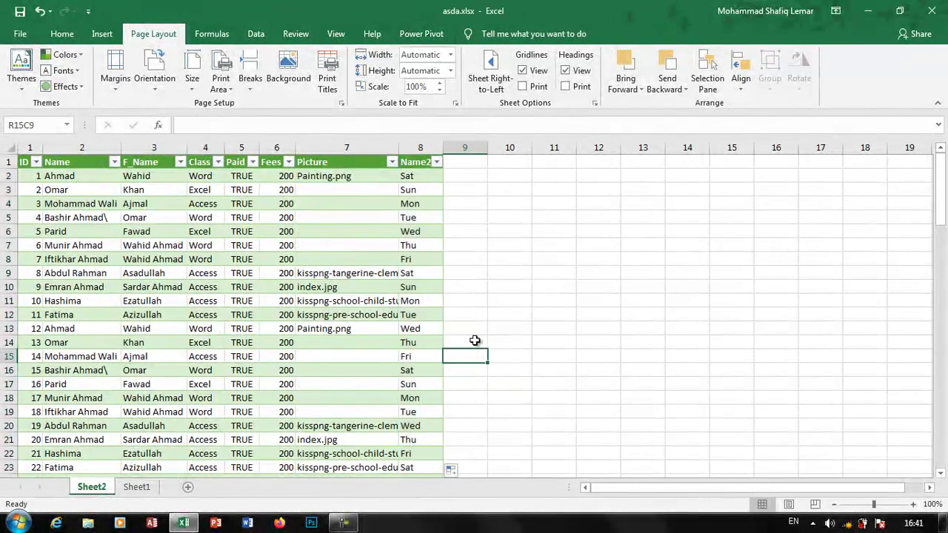
- Switch the sheet to Page Layout view, showing page 1 of 3 with a header area
left_click(359, 291)
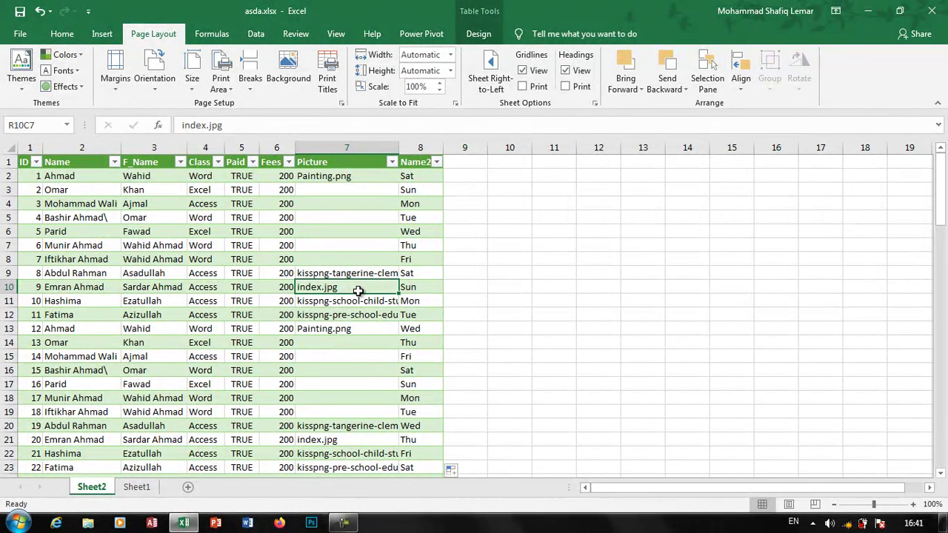
scroll(357, 291, "down", 20)
scroll(358, 291, "up", 20)
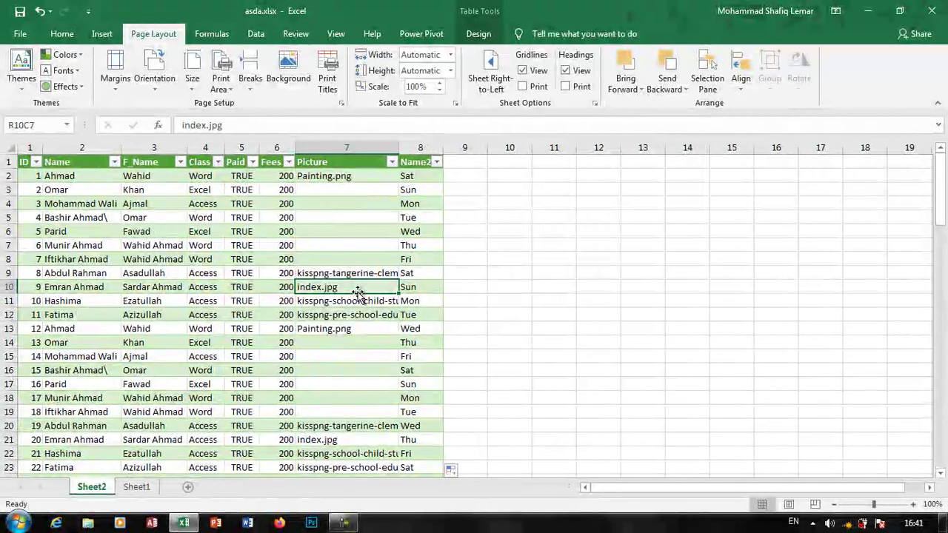
left_click(761, 505)
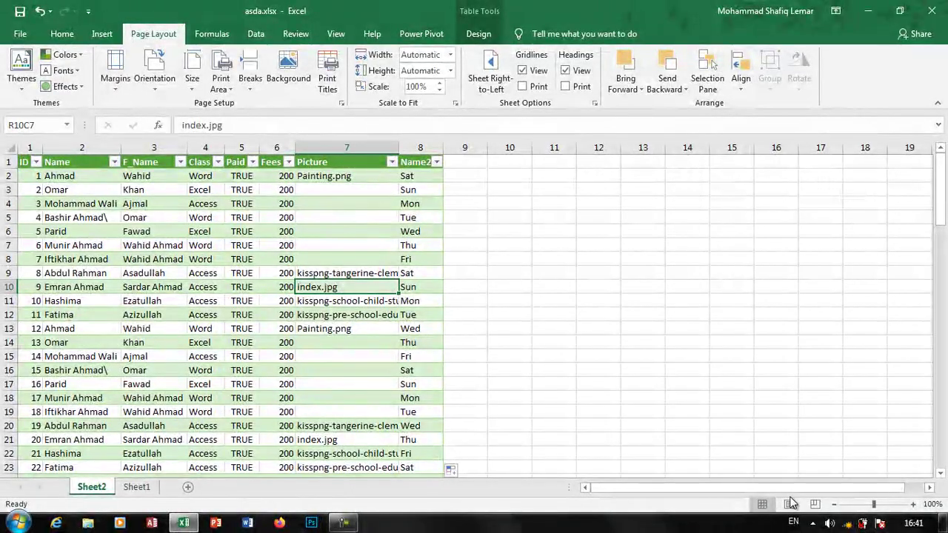
left_click(789, 505)
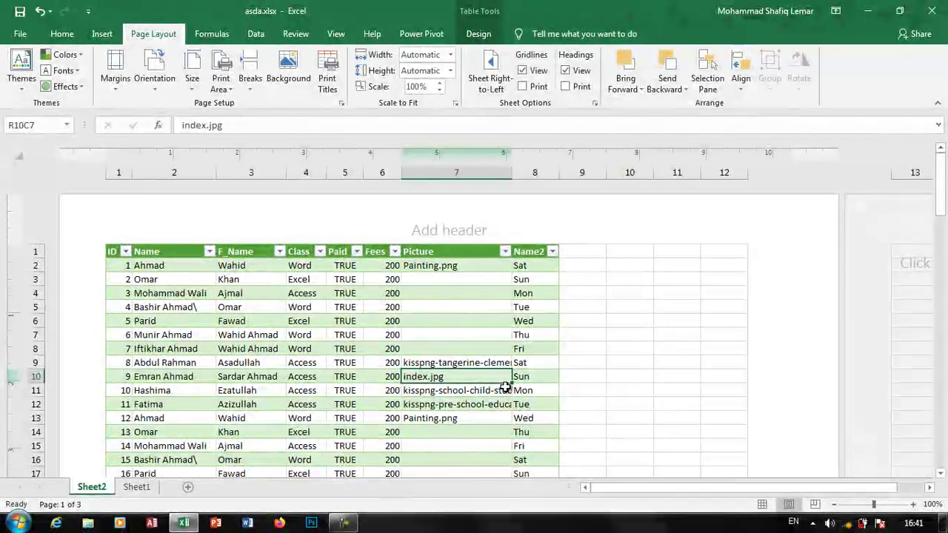
- Switch to Page Break Preview and scroll through the three pages ending at row 99
left_click(815, 505)
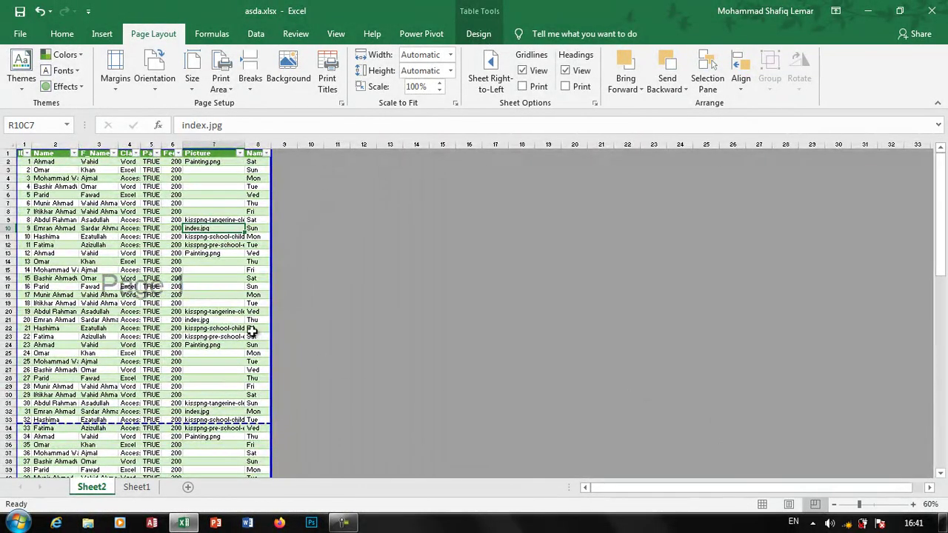
scroll(237, 328, "down", 10)
scroll(233, 328, "up", 10)
scroll(210, 291, "down", 10)
scroll(148, 296, "up", 5)
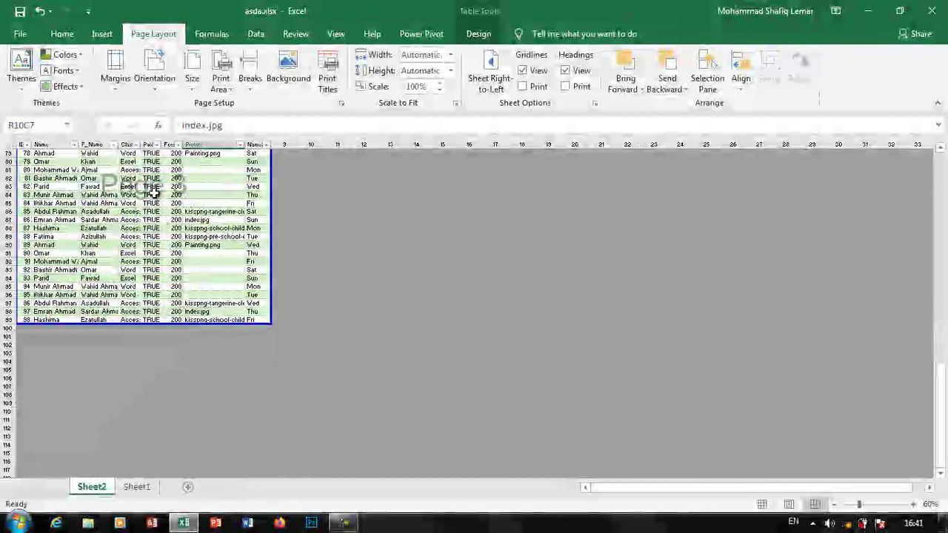
scroll(139, 409, "down", 13)
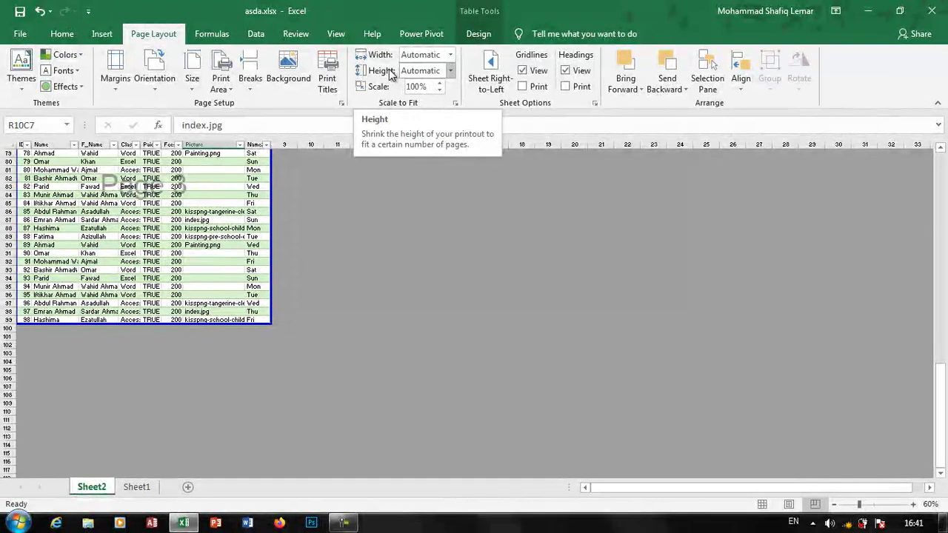
- Scale the printout to 2 pages wide, trying heights of 6 and then 7 pages
left_click(451, 58)
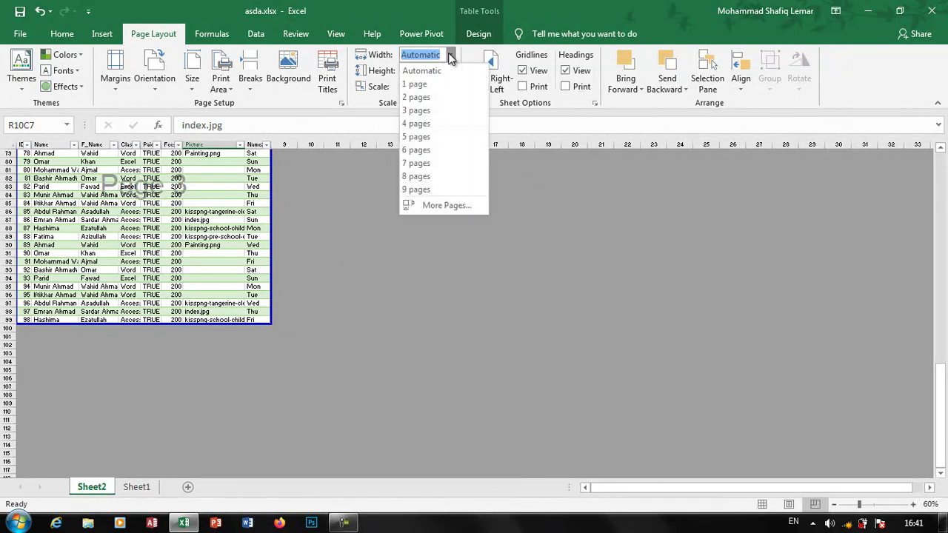
left_click(442, 97)
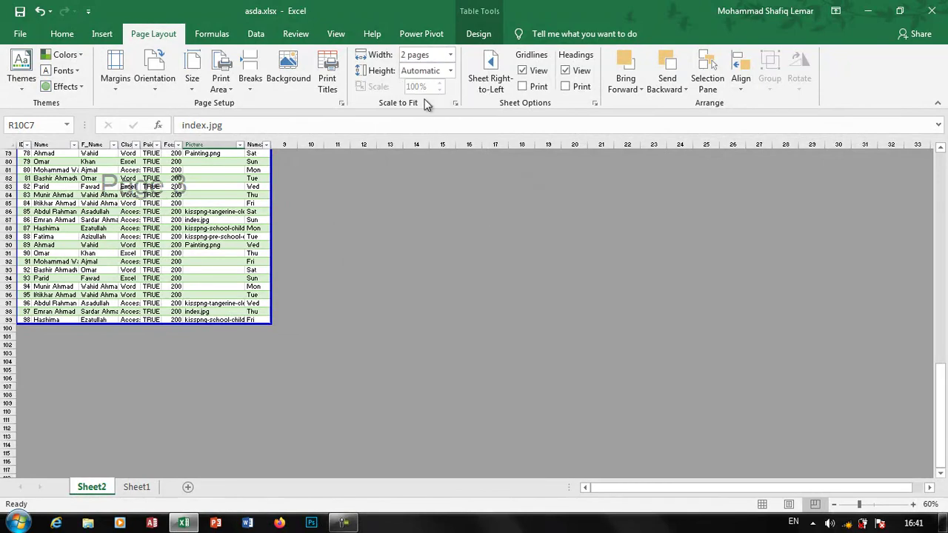
left_click(450, 71)
key("Escape")
type("6")
key("Return")
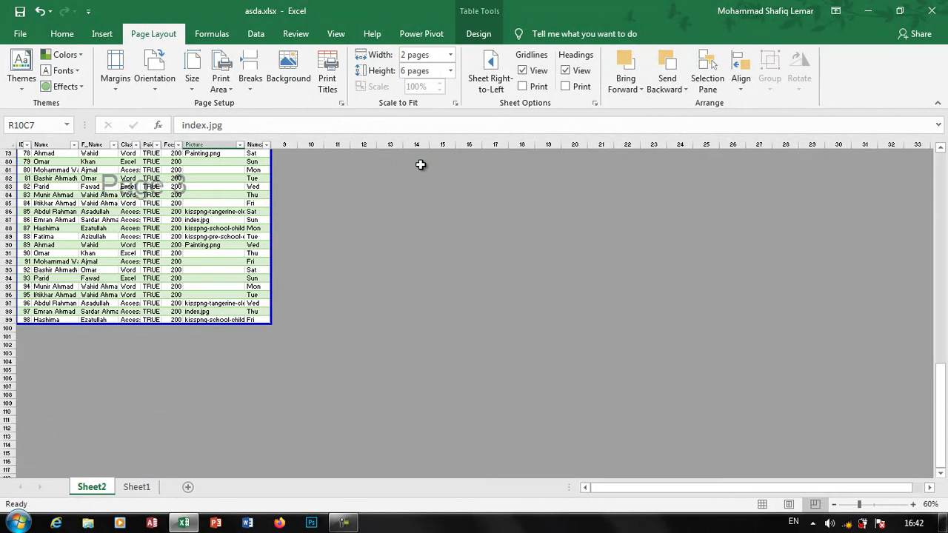
left_click(448, 70)
left_click(422, 182)
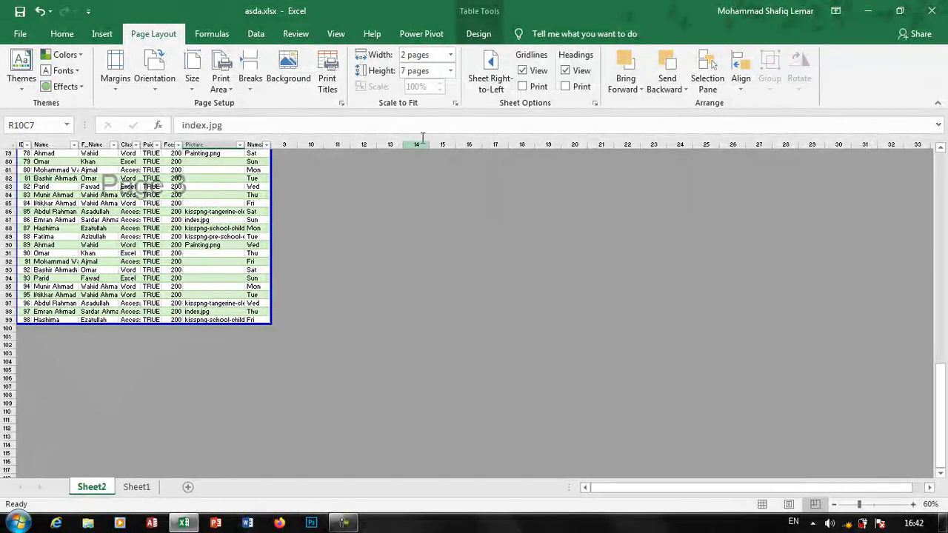
- Change the printout fit to 3 pages wide by 9 pages tall
left_click(450, 55)
left_click(431, 111)
left_click(450, 70)
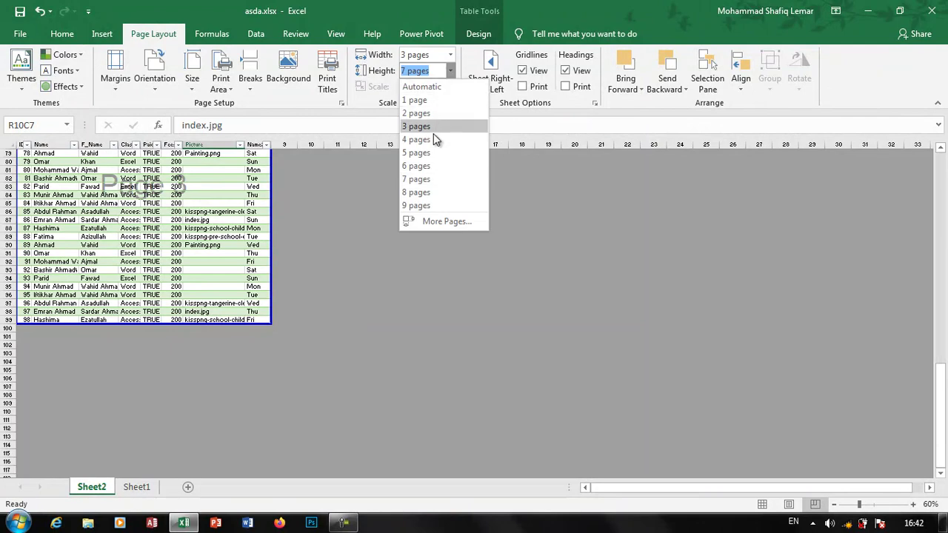
left_click(418, 205)
left_click(244, 196)
scroll(264, 207, "up", 20)
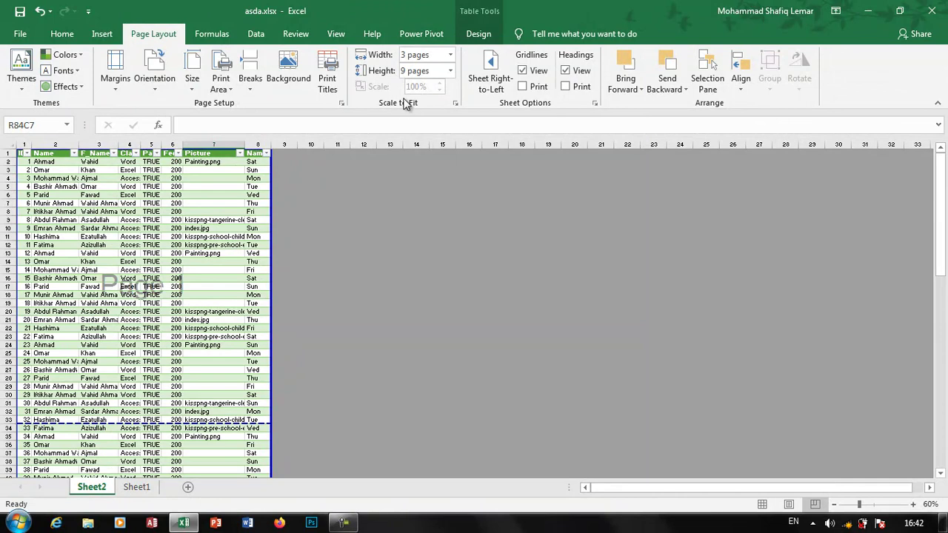
- Fit the printout to 1 page wide by 1 page tall, scaling it to 34%
left_click(450, 54)
left_click(416, 85)
left_click(450, 70)
left_click(419, 85)
left_click(450, 71)
left_click(417, 113)
left_click(450, 70)
left_click(417, 101)
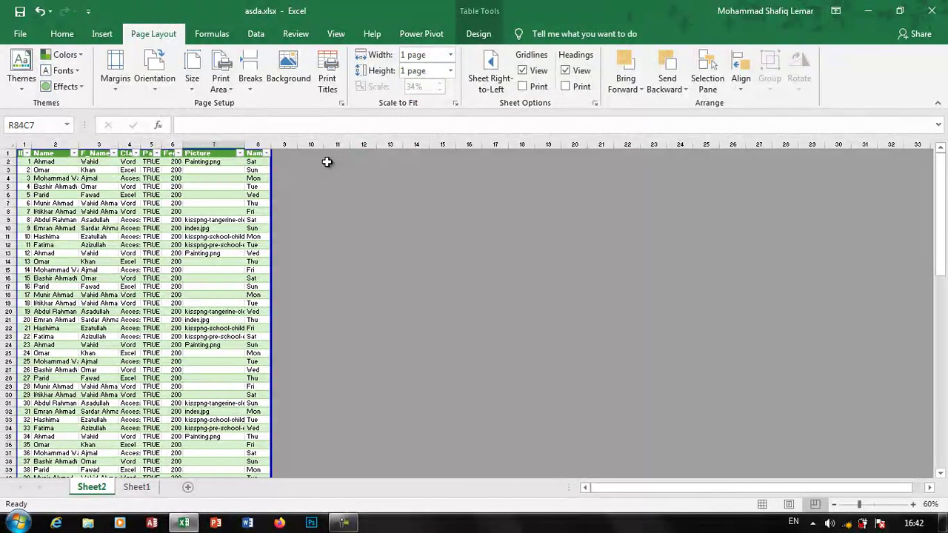
- Fill the whole table's columns rightward to column 20
scroll(265, 234, "down", 13)
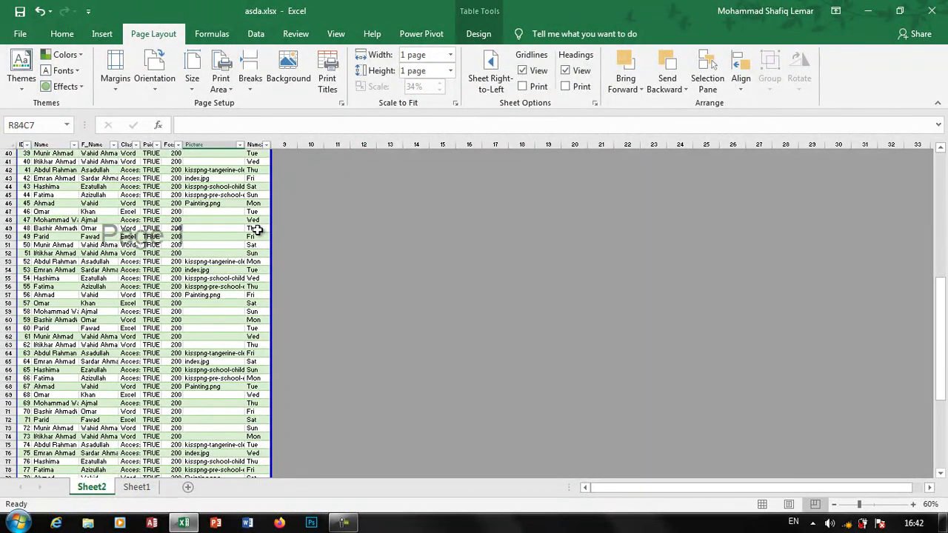
scroll(257, 231, "up", 13)
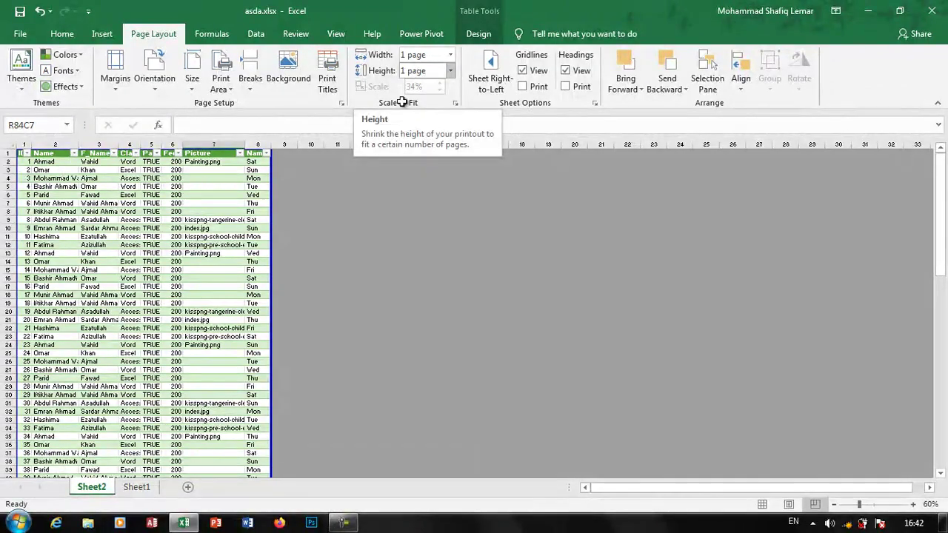
left_click_drag(940, 248, 938, 156)
left_click_drag(22, 153, 266, 464)
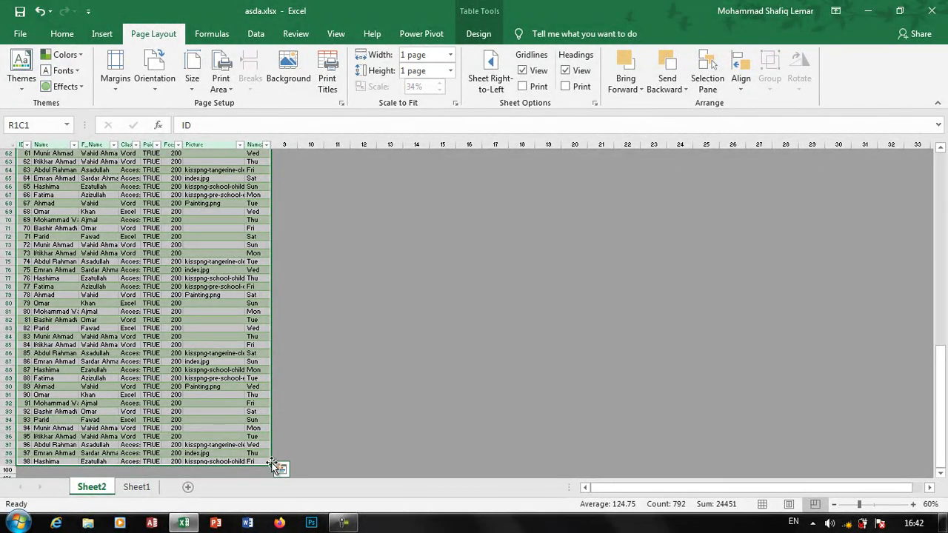
left_click_drag(273, 466, 579, 468)
left_click(470, 362)
- Set the printout width to fit 2 pages wide
scroll(464, 349, "up", 20)
left_click(323, 216)
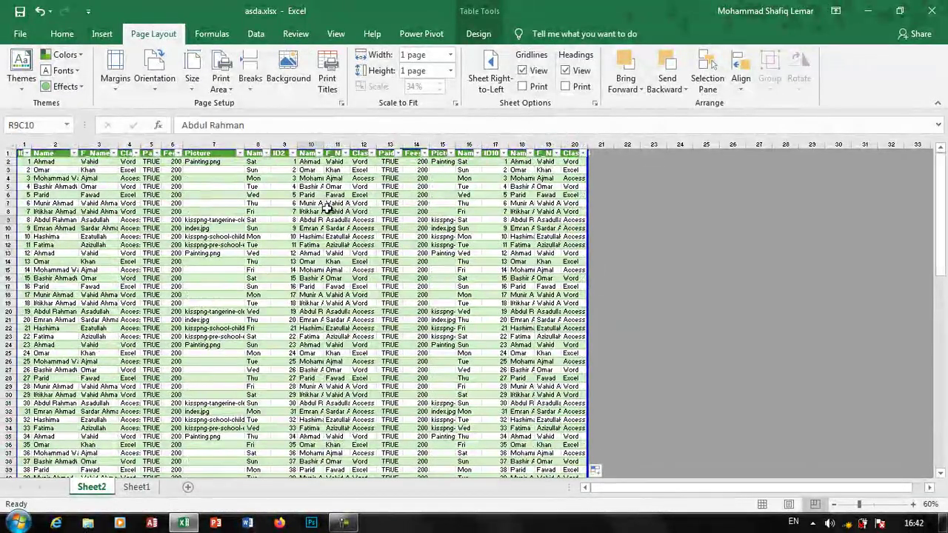
left_click(450, 55)
left_click(450, 102)
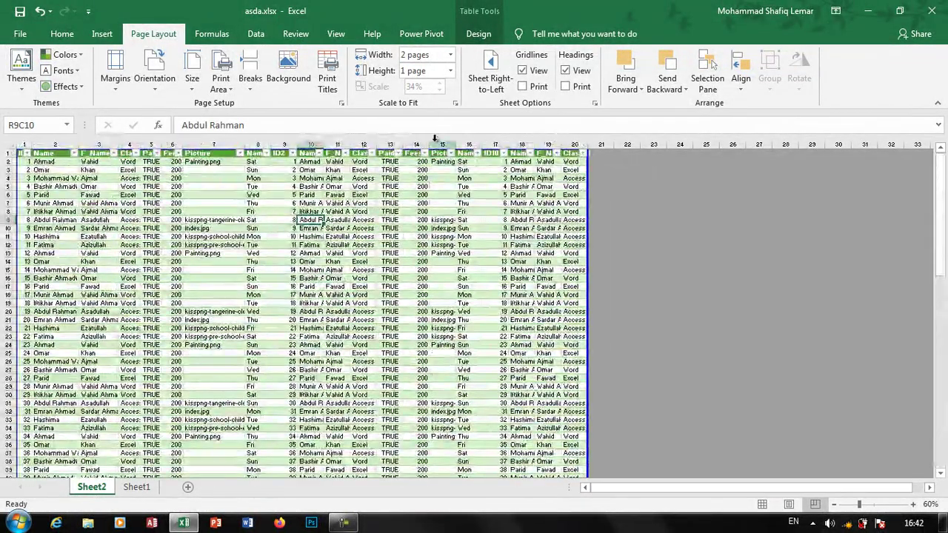
- Set the printout height to 2 pages and the page orientation to portrait
left_click(450, 71)
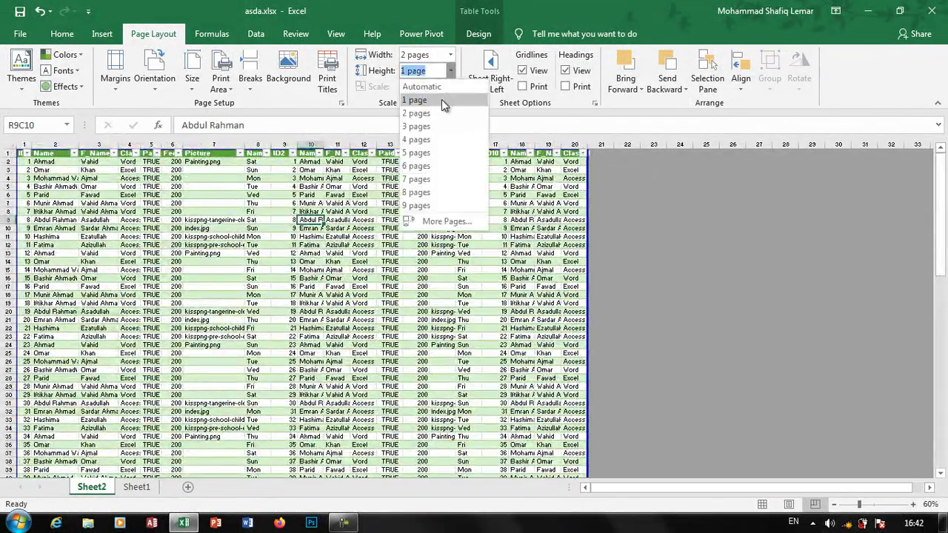
left_click(433, 126)
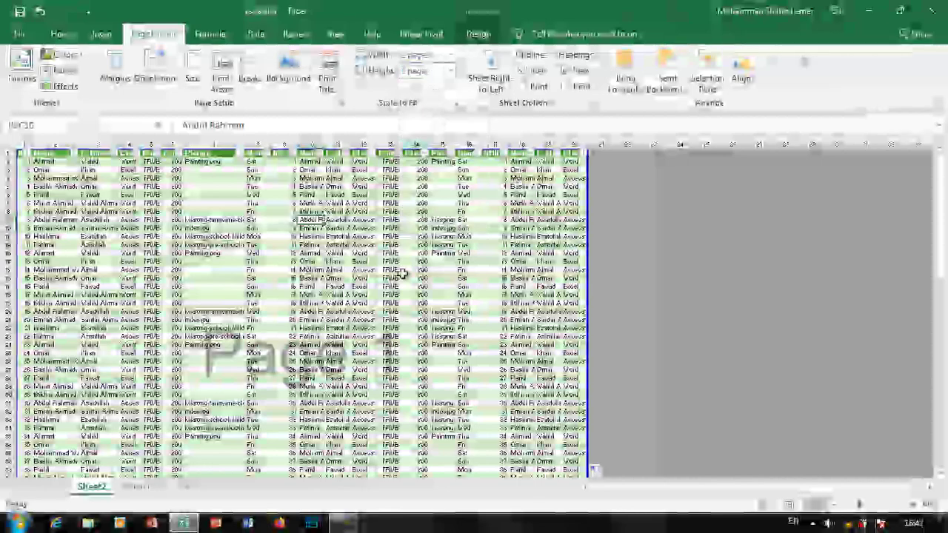
scroll(412, 291, "down", 13)
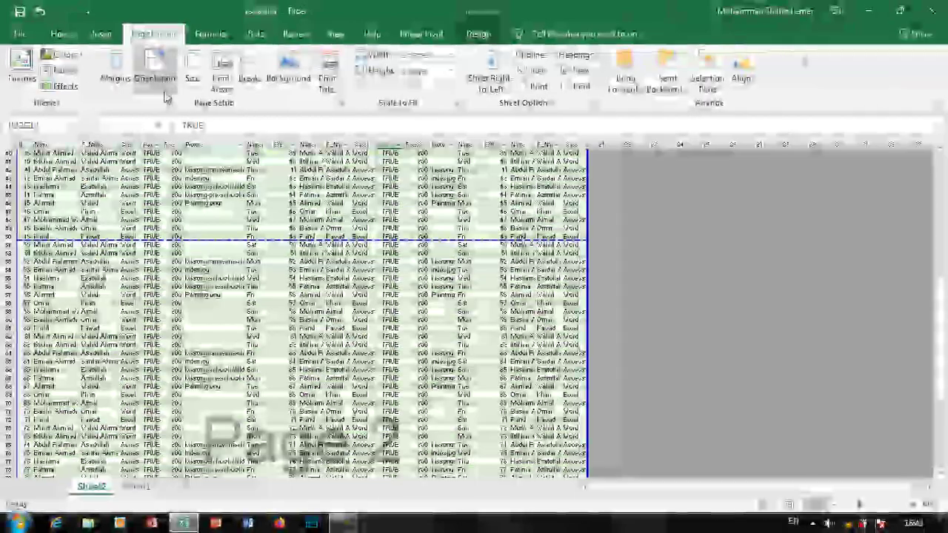
left_click(154, 77)
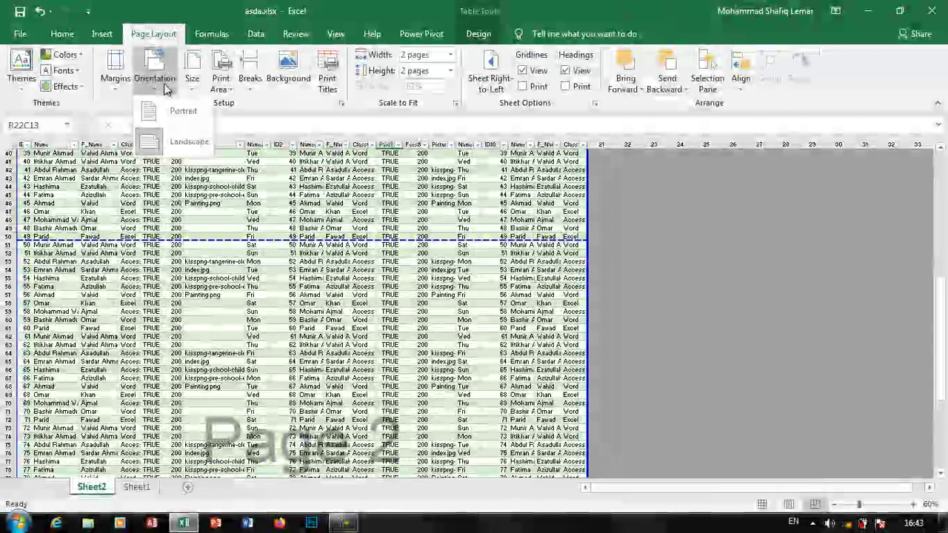
left_click(174, 111)
scroll(345, 278, "up", 13)
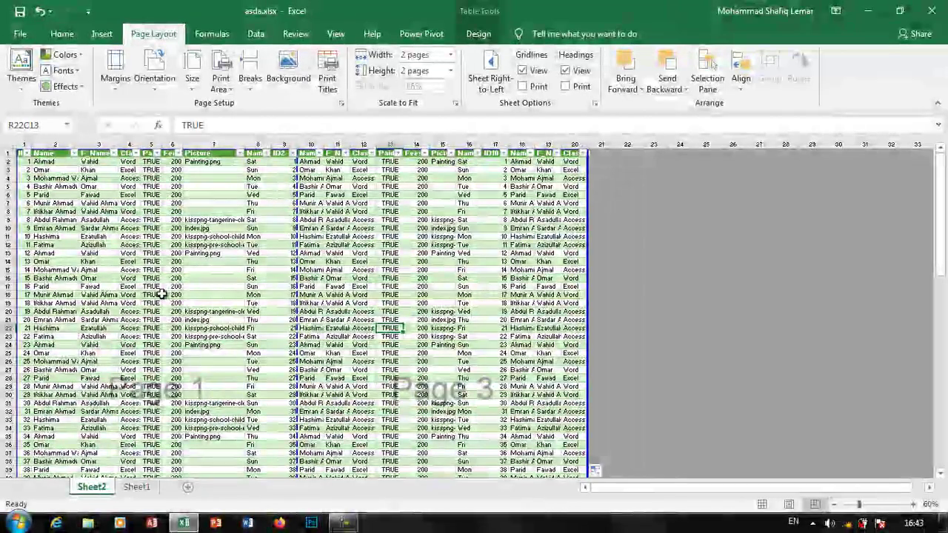
- Fit the printout to 1 page wide
left_click_drag(946, 253, 922, 193)
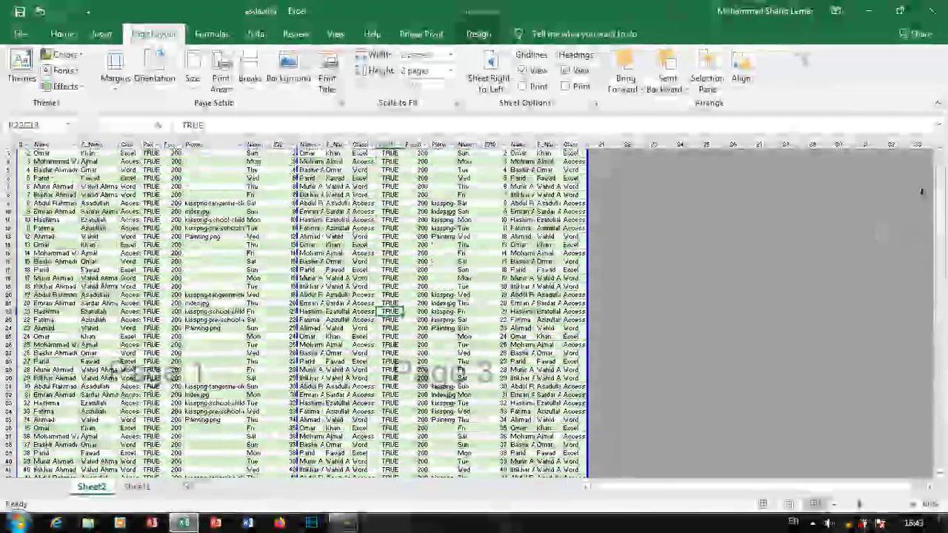
left_click(454, 72)
left_click(437, 118)
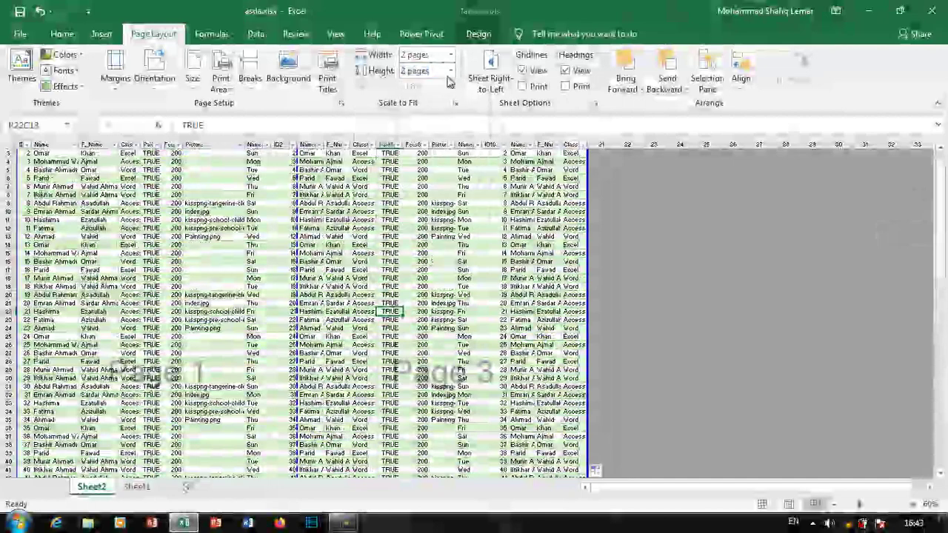
left_click(450, 55)
left_click(430, 87)
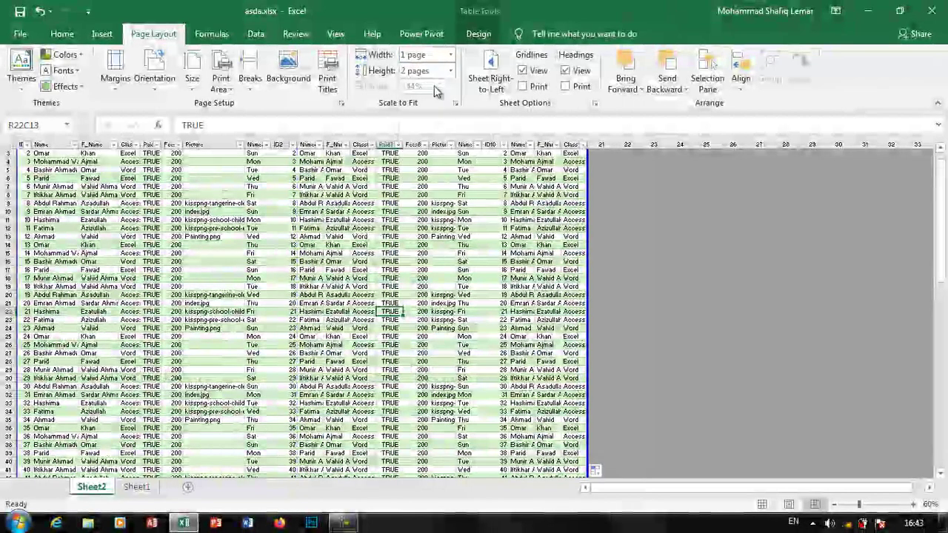
- Widen the printout fit to 2, then 3 pages wide, checking the page breaks
left_click_drag(941, 210, 936, 390)
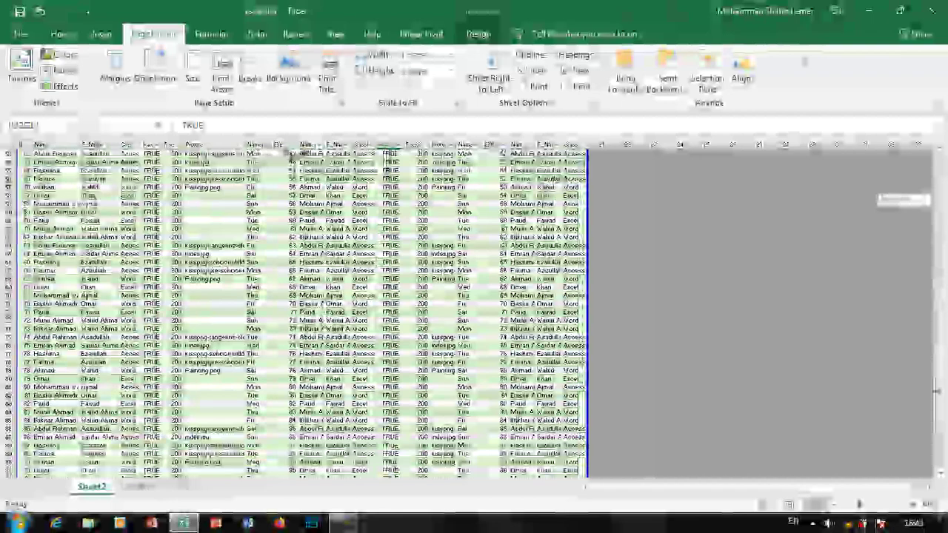
left_click_drag(936, 390, 938, 159)
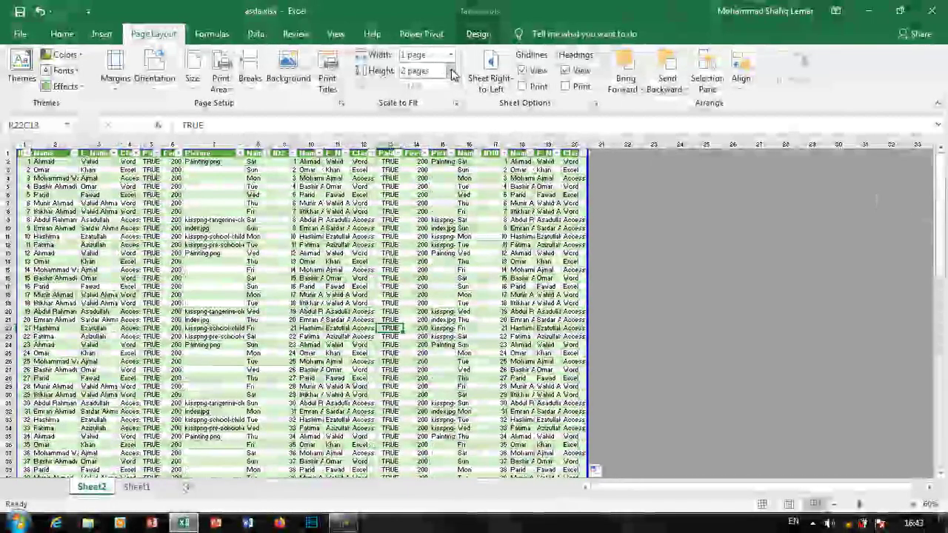
left_click(449, 71)
left_click(452, 56)
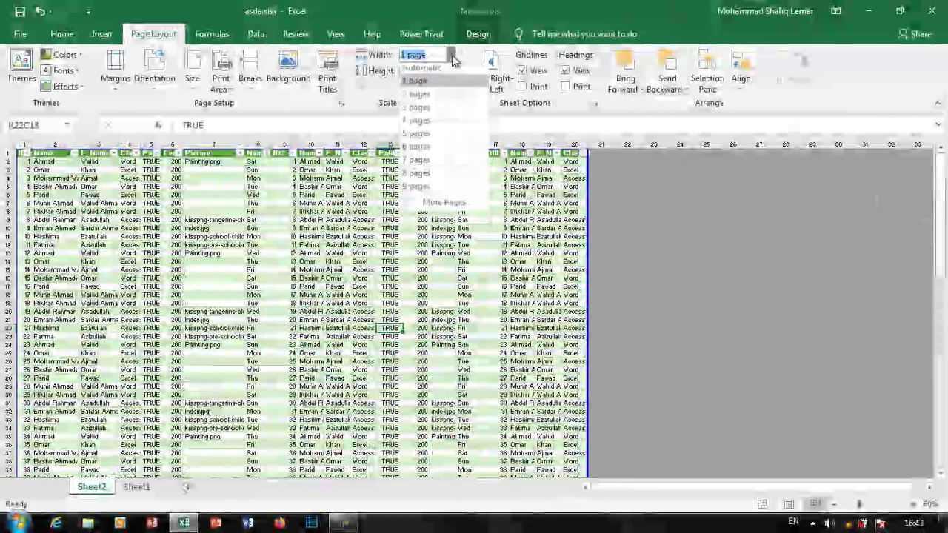
left_click(418, 97)
left_click(451, 56)
left_click(436, 111)
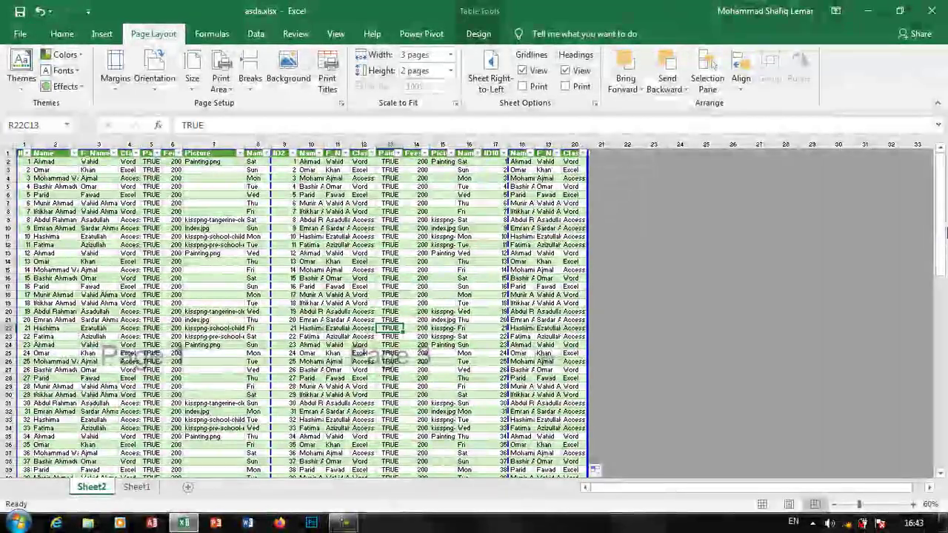
left_click_drag(937, 234, 944, 339)
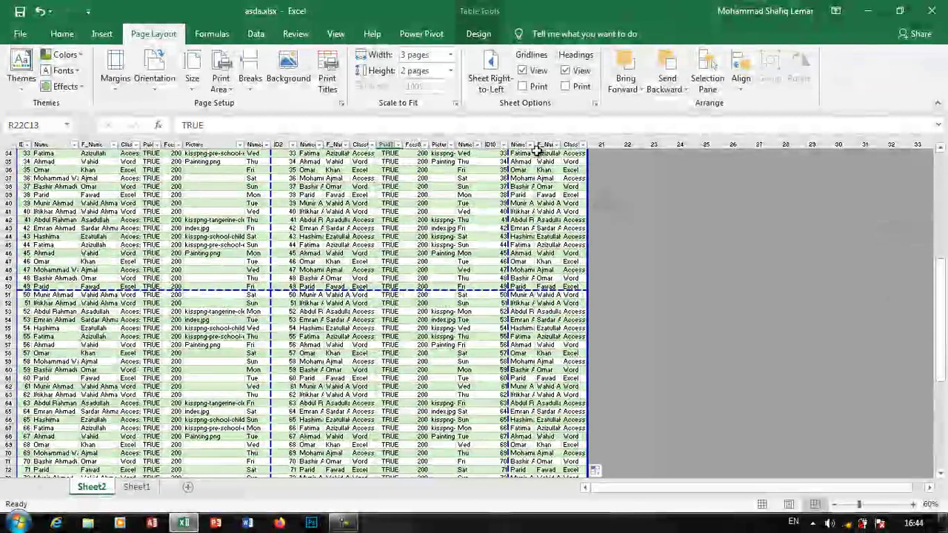
scroll(467, 223, "up", 11)
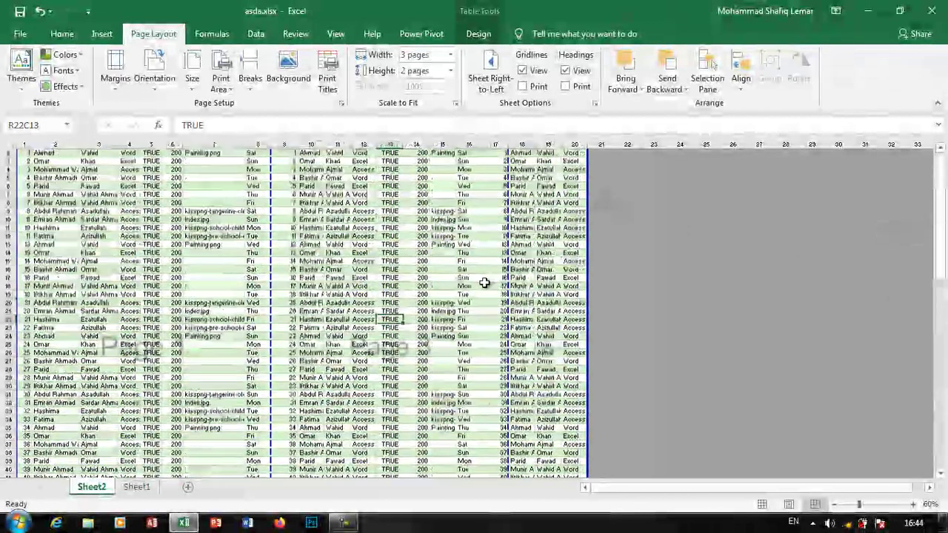
left_click(449, 54)
- Return the printout's Scale to Fit width and height to Automatic
left_click(446, 74)
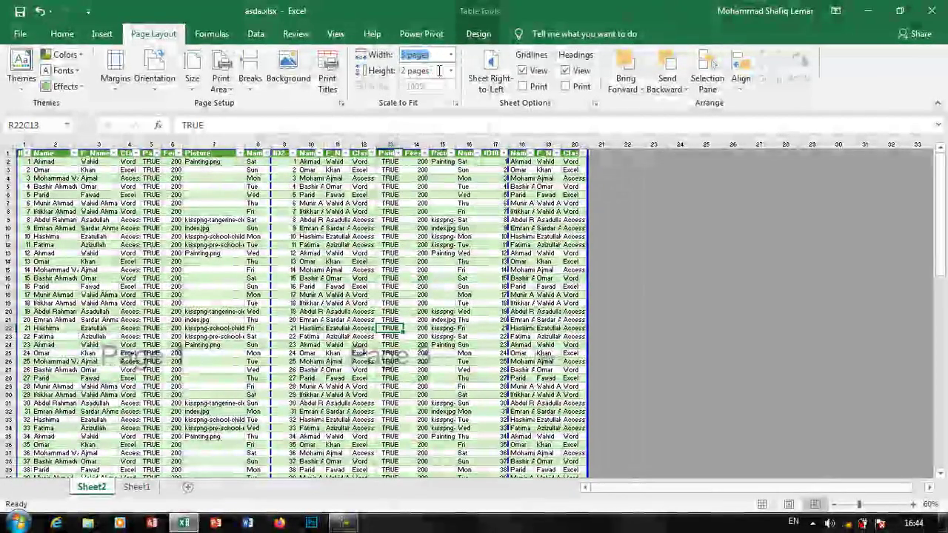
left_click(449, 70)
left_click(439, 87)
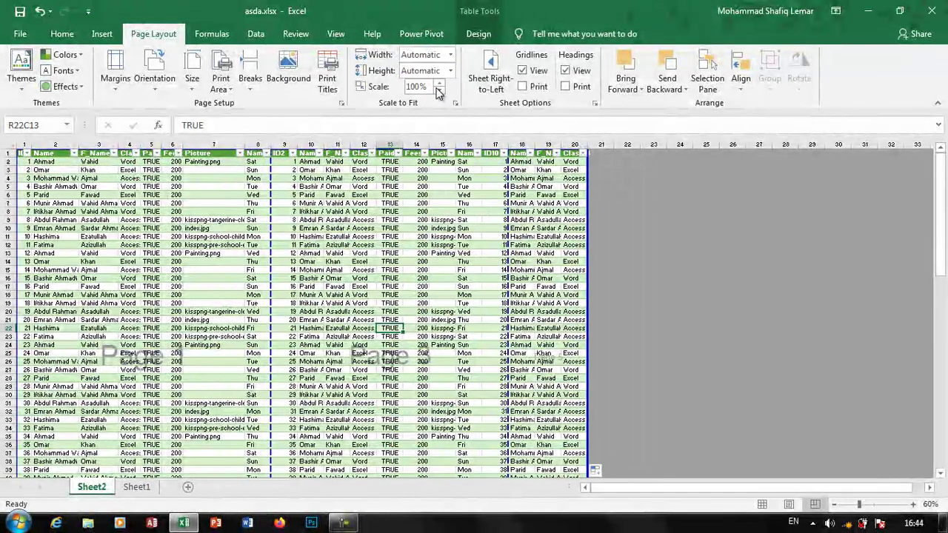
left_click(397, 261)
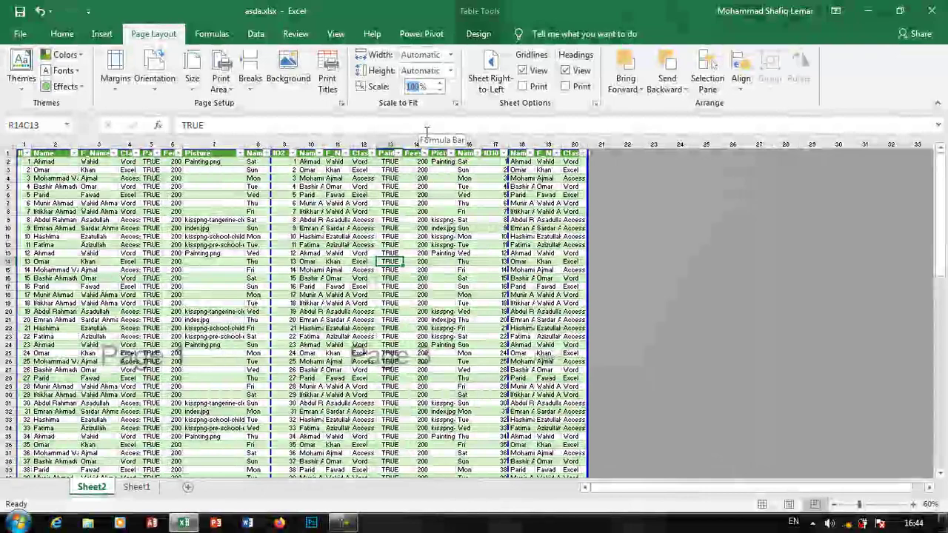
left_click(443, 228)
scroll(449, 266, "down", 7)
scroll(449, 265, "up", 7)
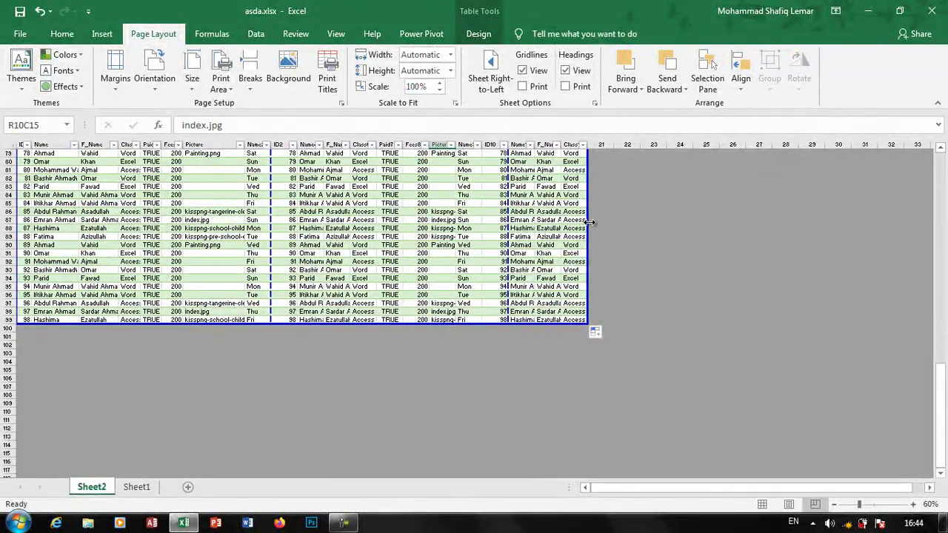
left_click(429, 87)
- Set the print scale to 400%
type("400")
key("Return")
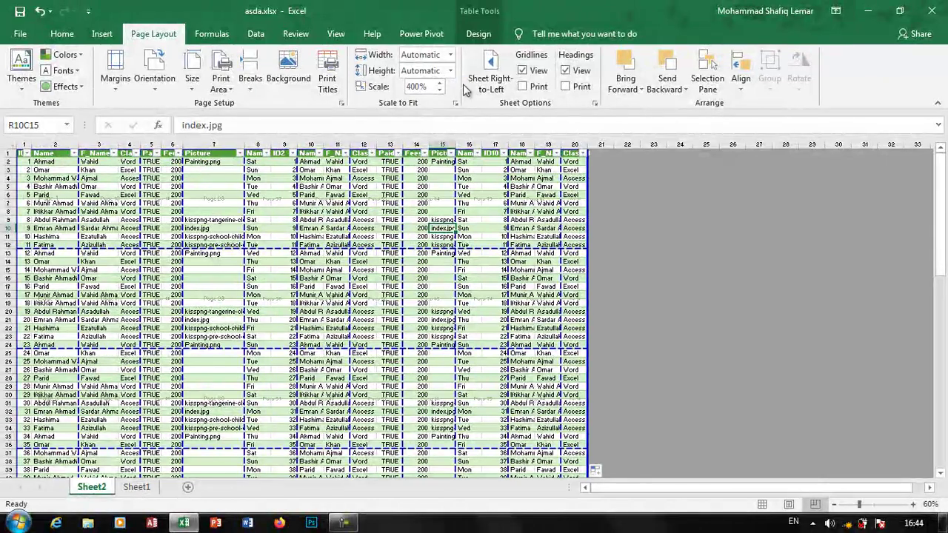
left_click(293, 230)
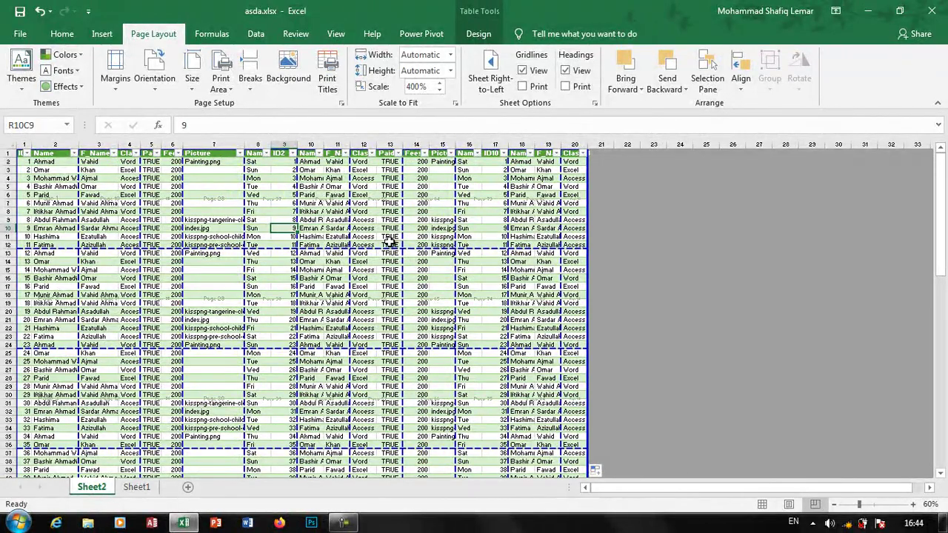
- Scroll the enlarged sheet and open the print preview, now spanning 99 pages
scroll(543, 383, "down", 15)
scroll(597, 326, "up", 5)
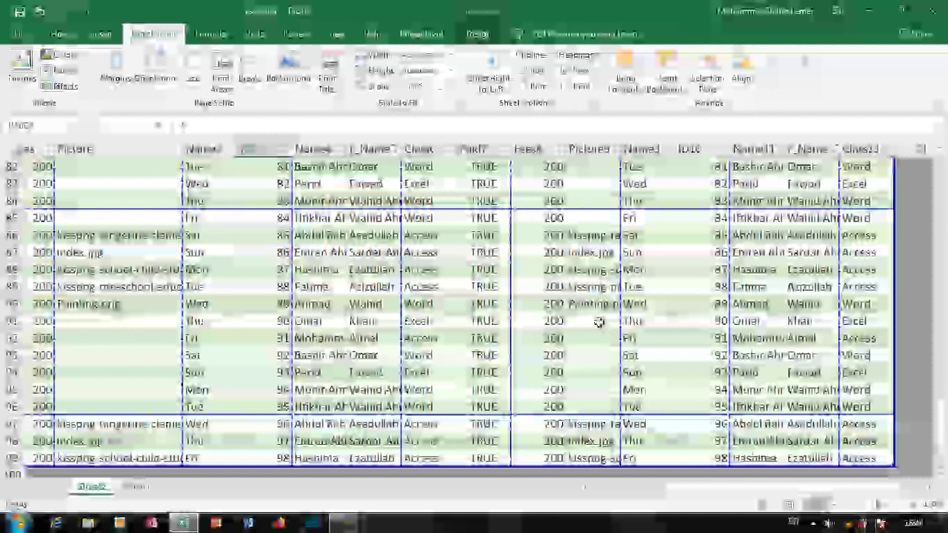
scroll(599, 322, "down", 4)
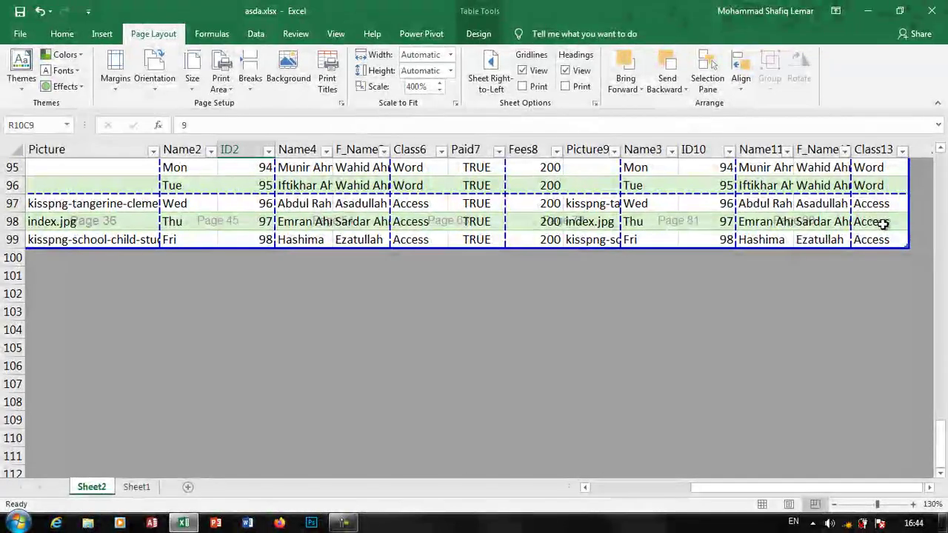
scroll(901, 229, "up", 1)
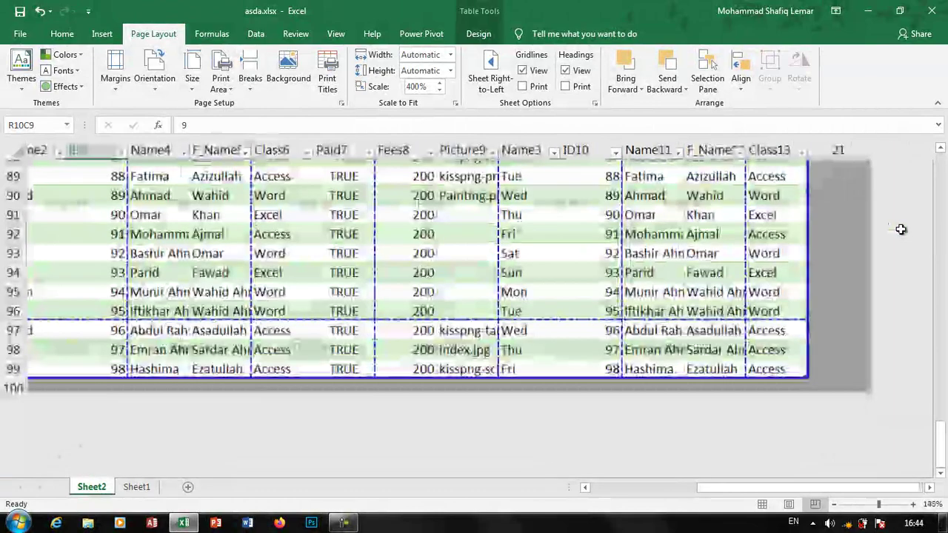
scroll(900, 230, "up", 2)
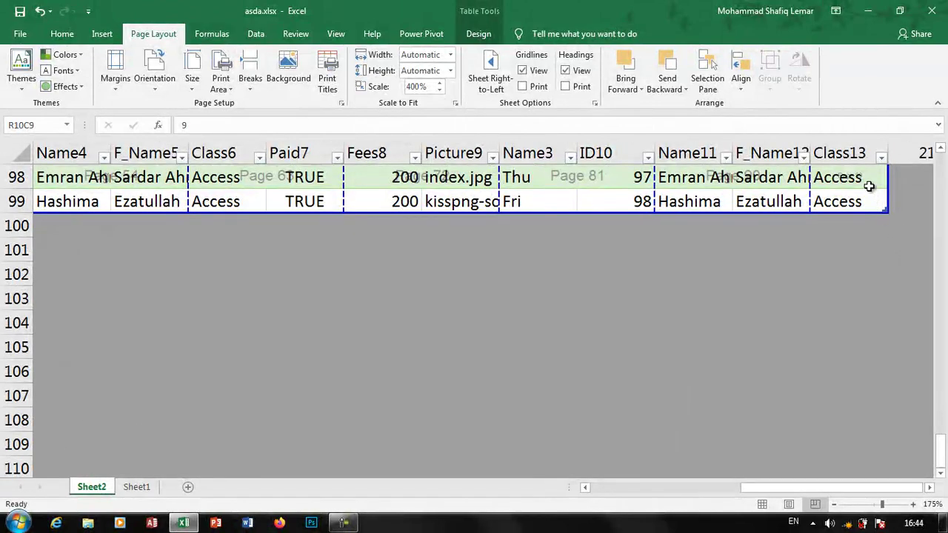
left_click(864, 179)
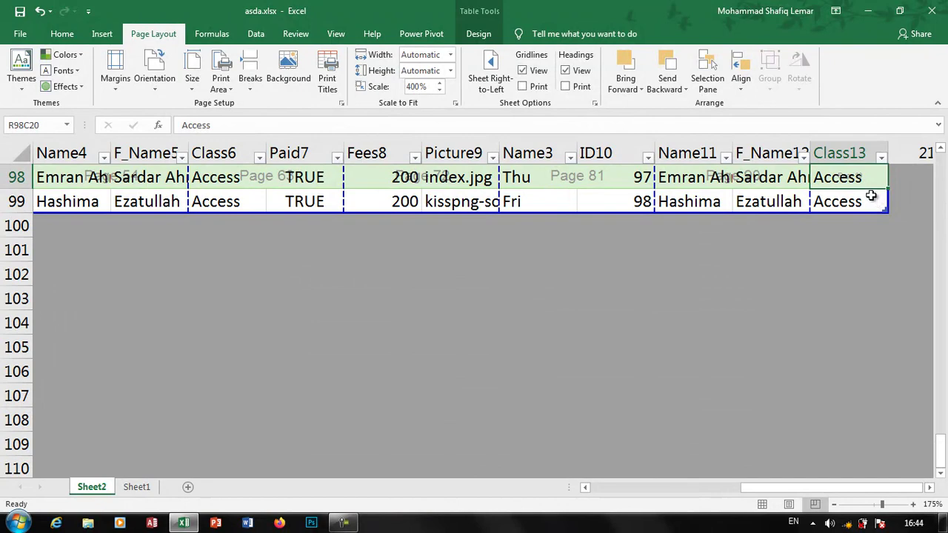
key("ctrl+p")
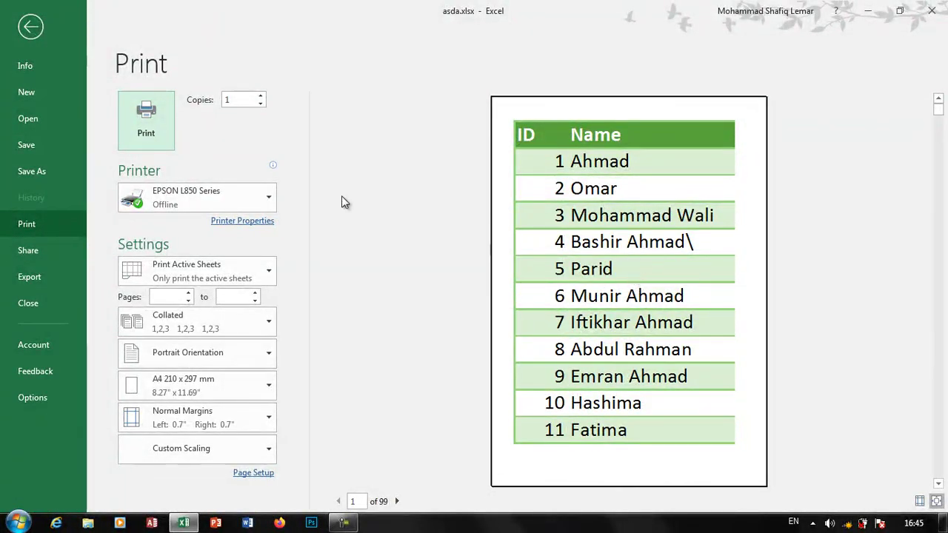
- Leave Print, set the print scale to 20%, and preview it with Ctrl+P
left_click(30, 26)
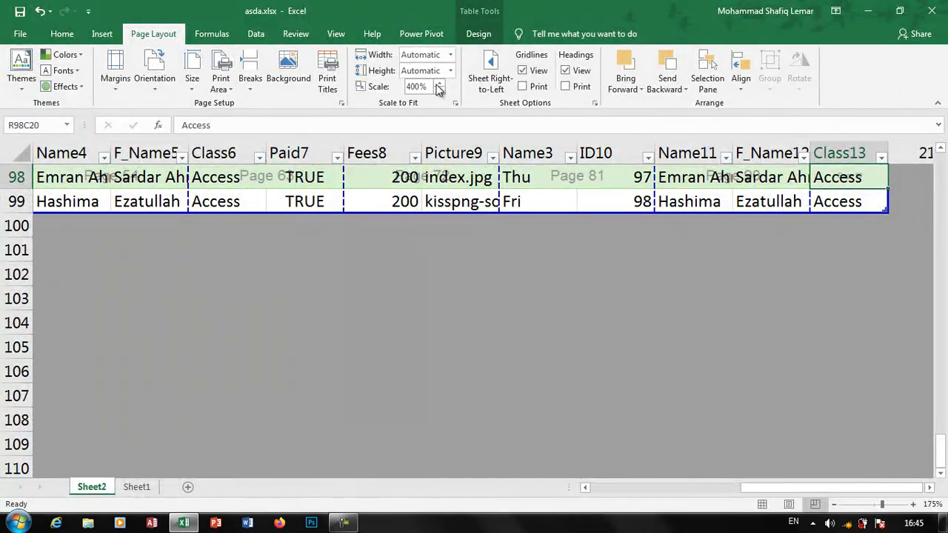
left_click(436, 88)
key("Return")
scroll(404, 193, "up", 20)
key("ctrl+p")
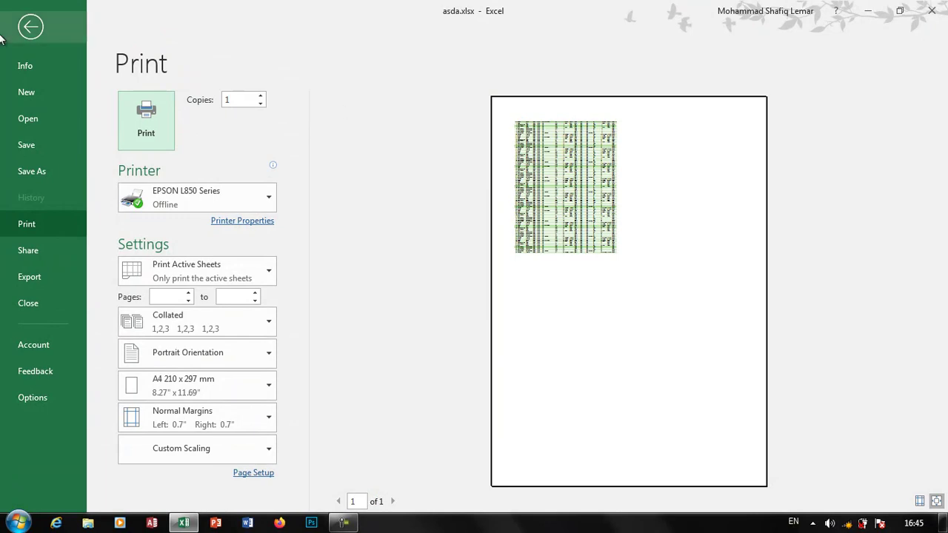
- Return to the sheet, lower the scale to 15%, then set it to 100%
left_click(41, 33)
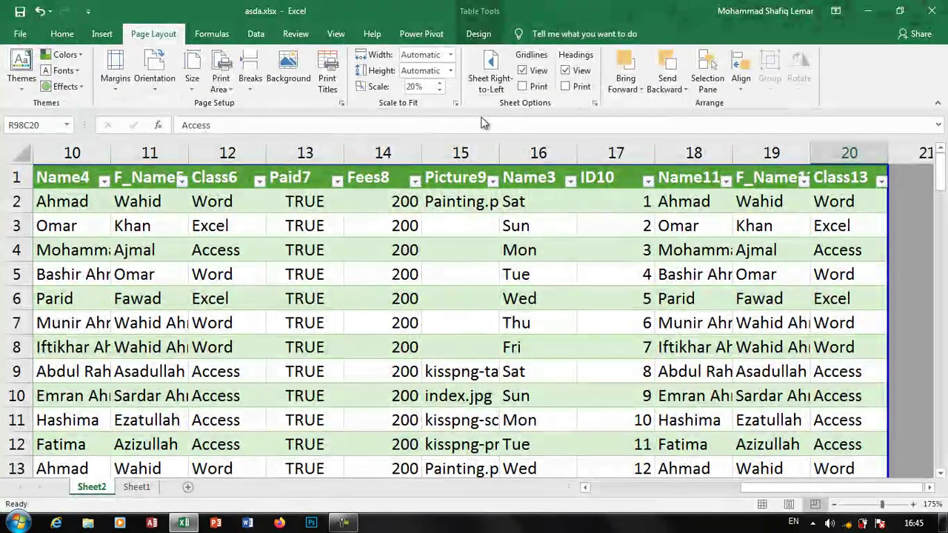
left_click(438, 91)
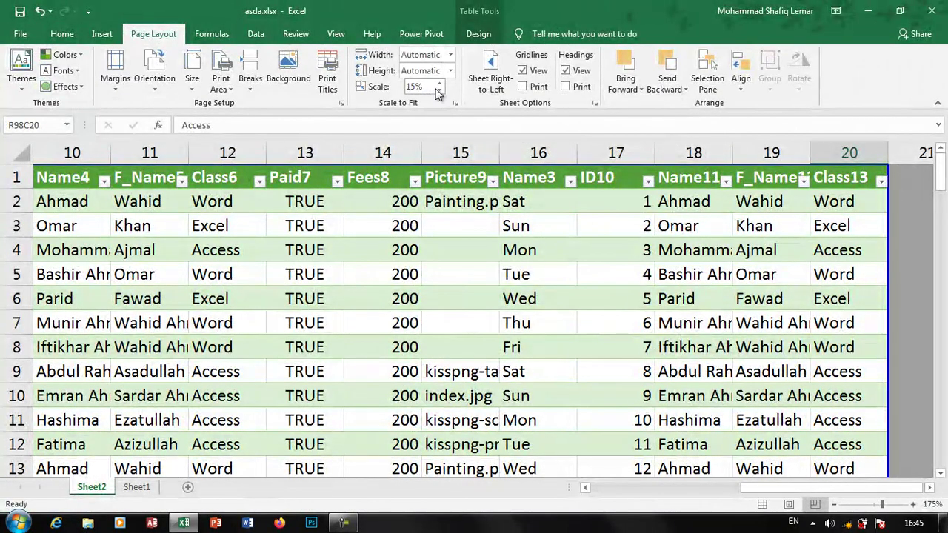
left_click(431, 87)
key("Return")
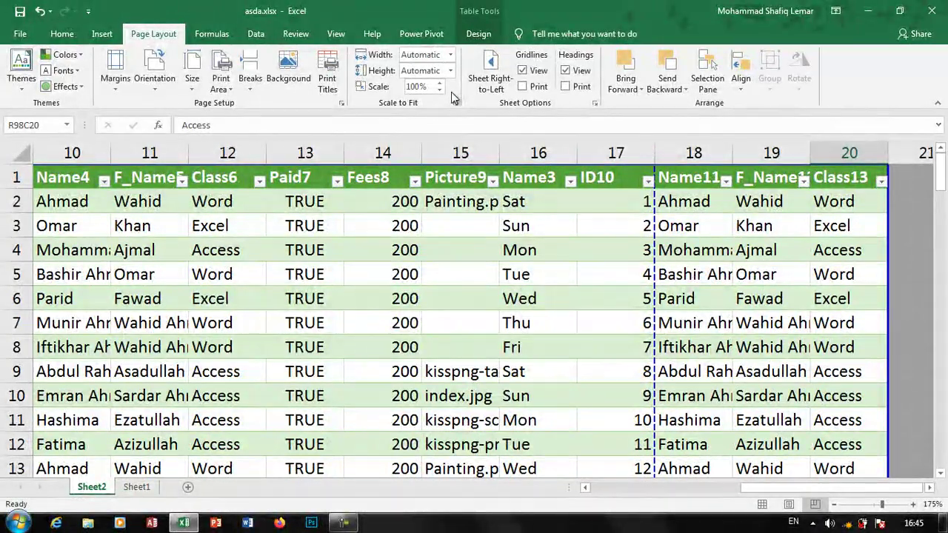
left_click(525, 279)
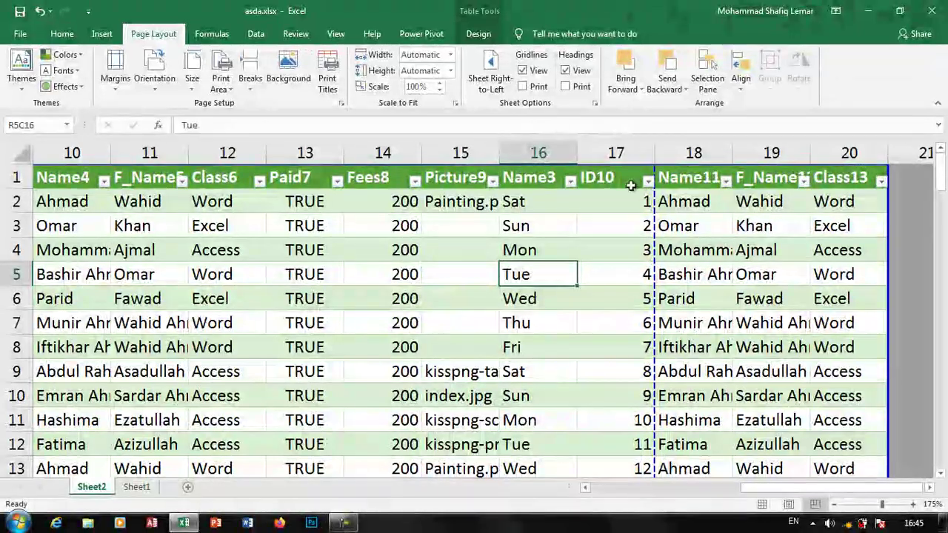
- Try the right-to-left sheet layout, then restore left-to-right so column 1 is on the left
left_click(490, 83)
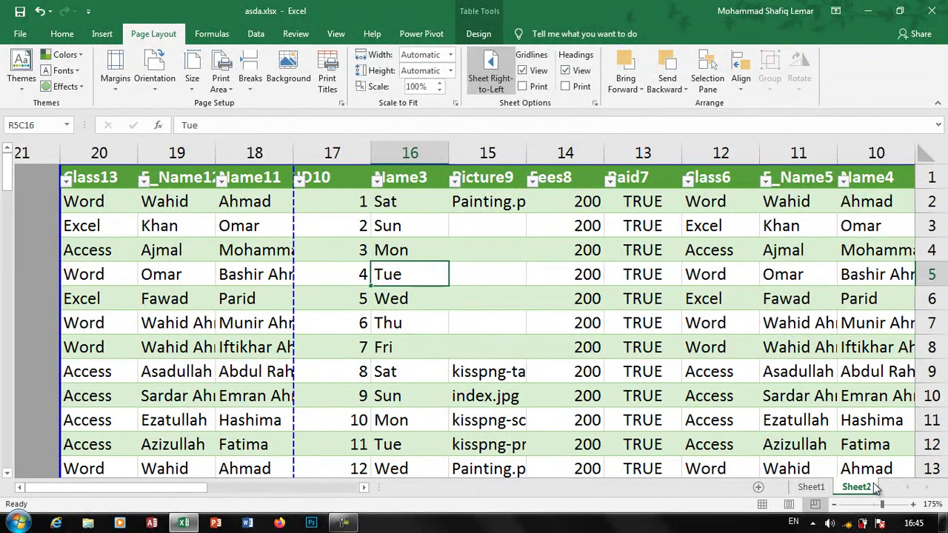
key("ctrl+Right")
key("ctrl+Right")
key("ctrl+Up")
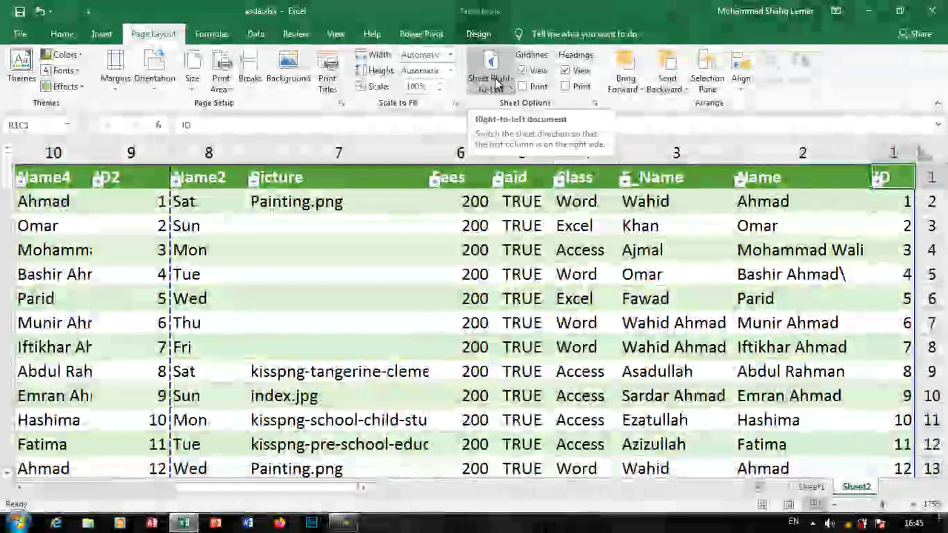
left_click(495, 83)
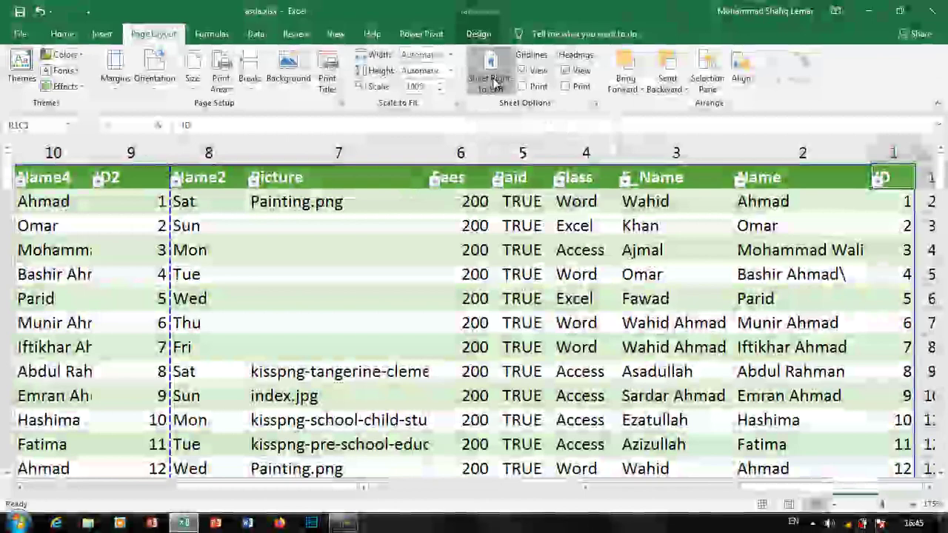
left_click(493, 83)
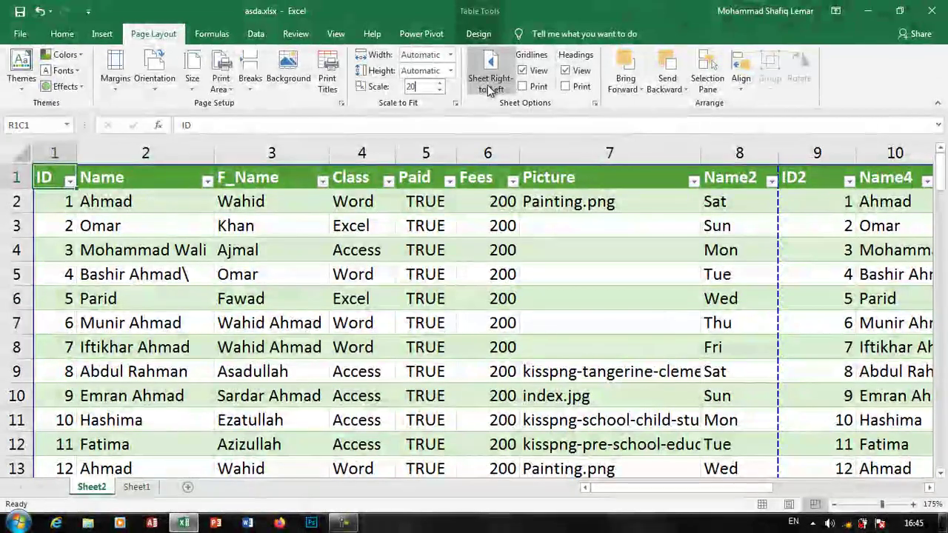
- Convert the student table to a normal range
left_click(546, 273)
key("ctrl+a")
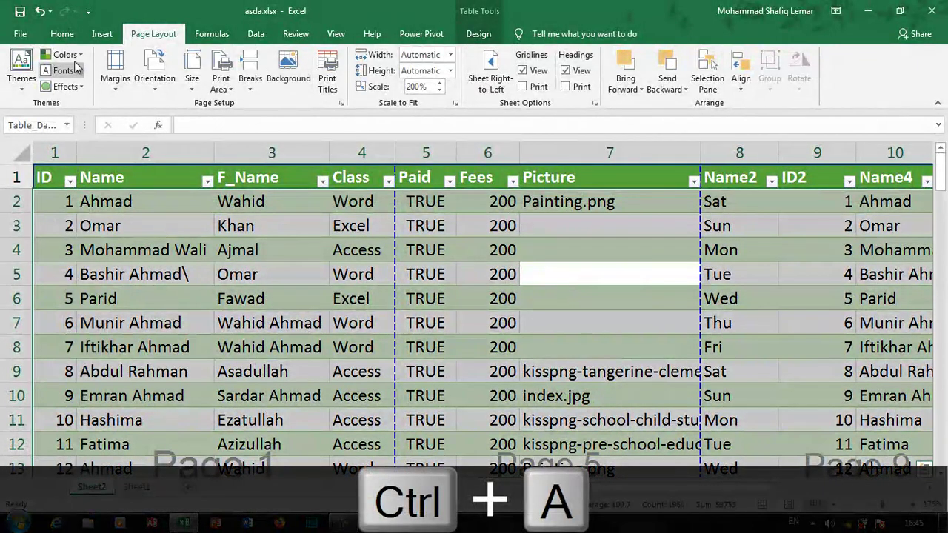
key("Down")
key("Down")
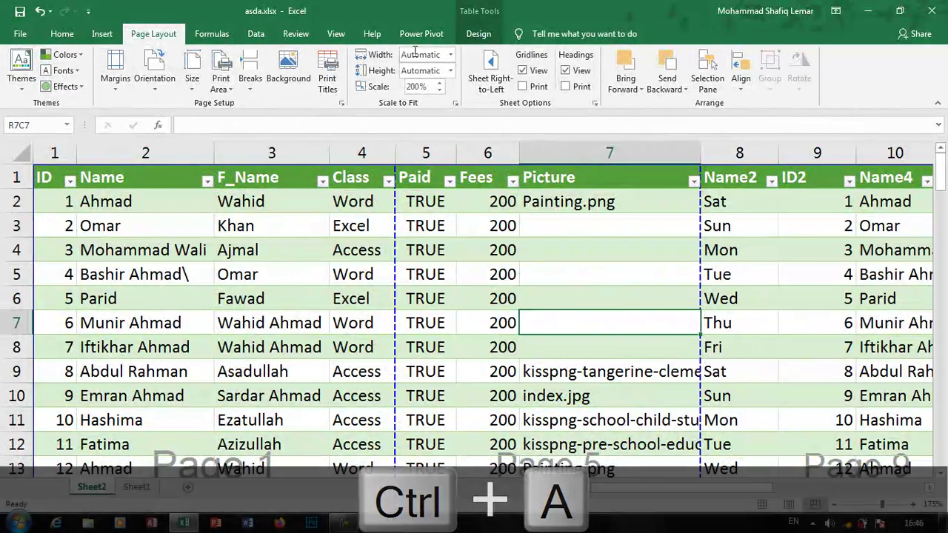
left_click(477, 33)
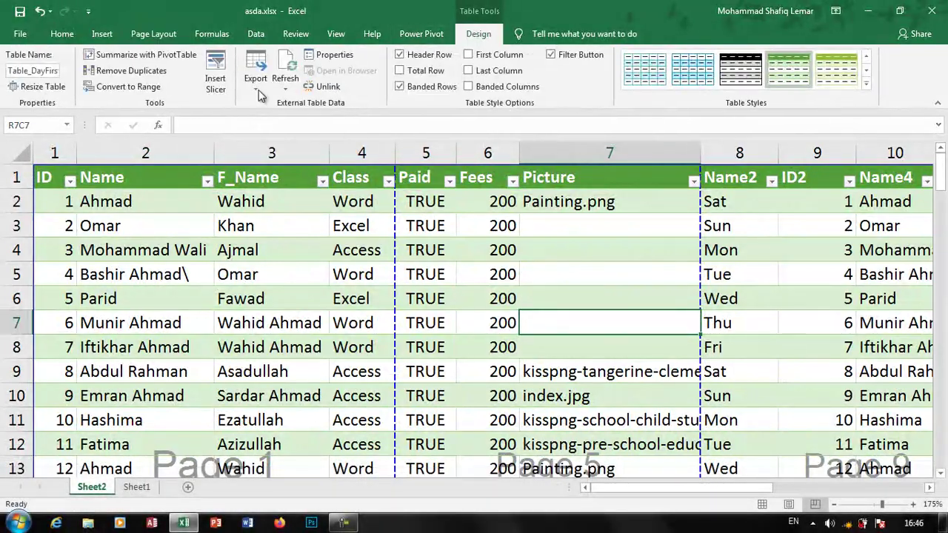
left_click(104, 87)
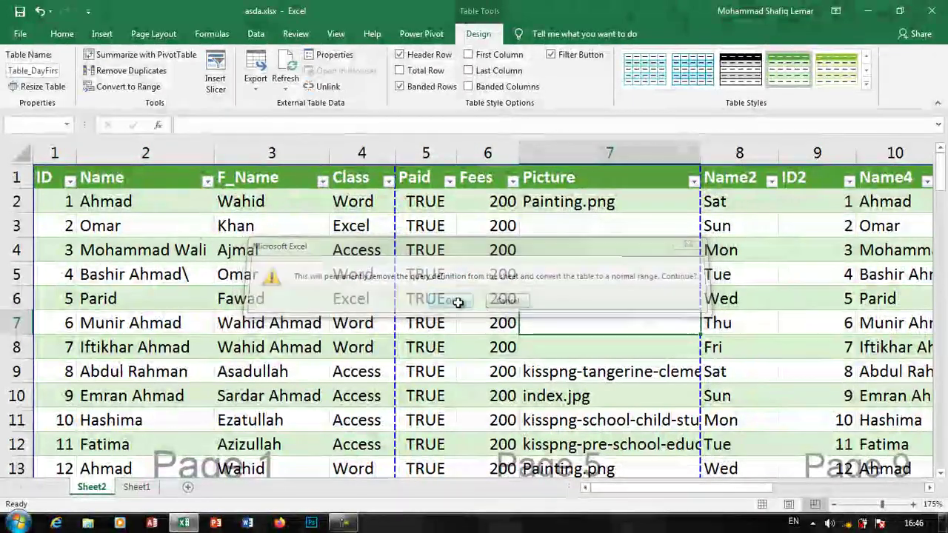
left_click(450, 301)
- Clear all formatting from the data and open the print preview
key("ctrl+a")
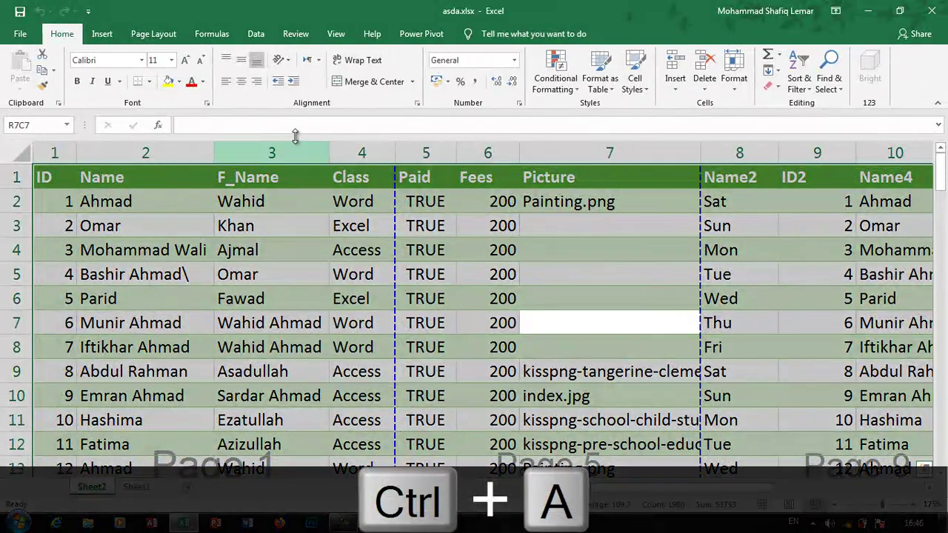
left_click(771, 86)
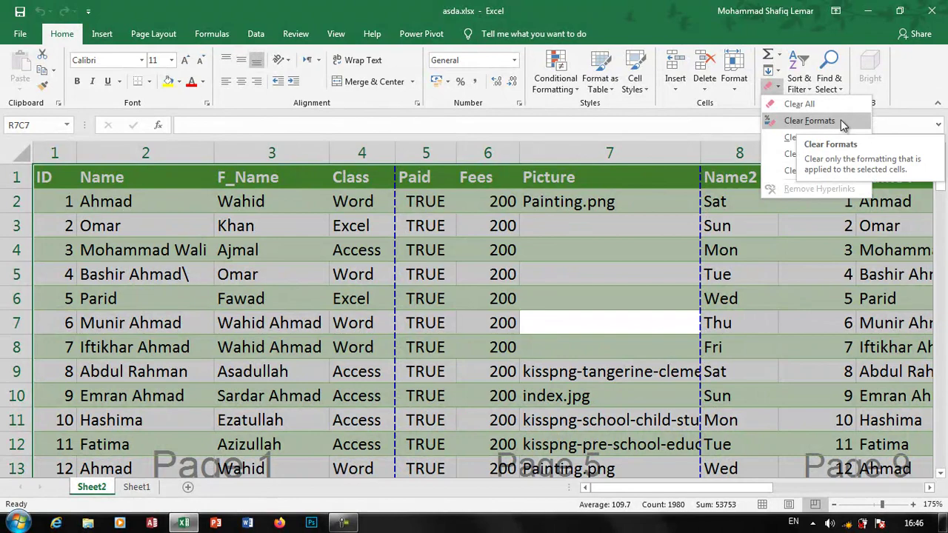
left_click(810, 121)
left_click(620, 273)
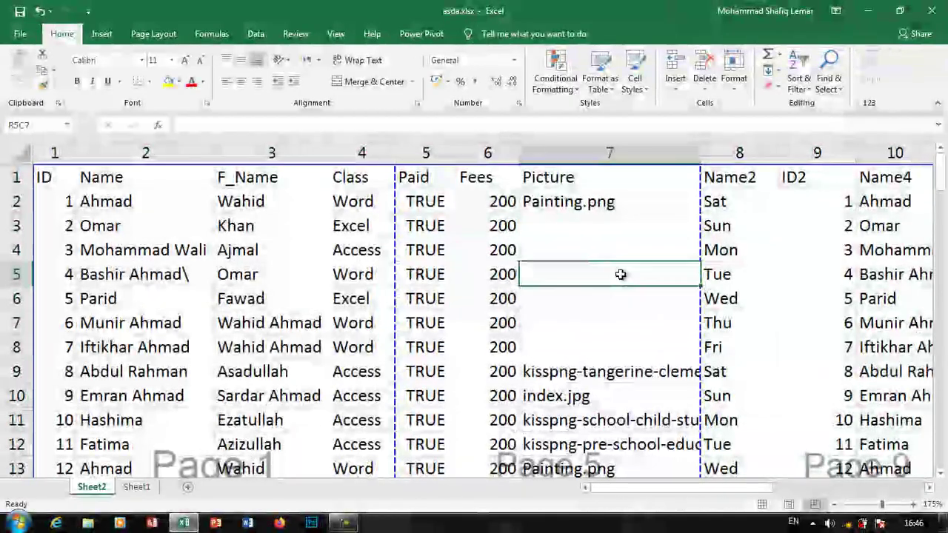
left_click(662, 483)
key("ctrl+p")
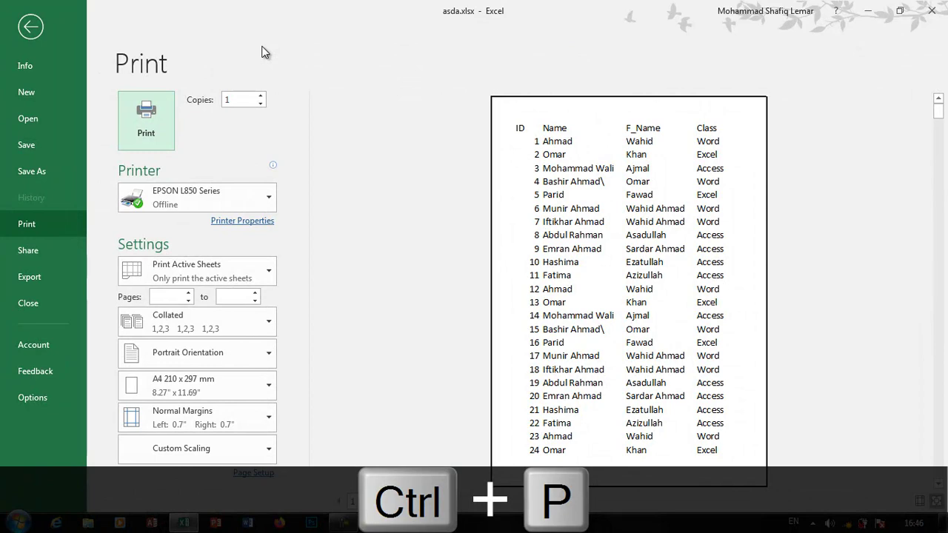
- Leave the preview, show sheet gridlines again, and preview the printout
key("Escape")
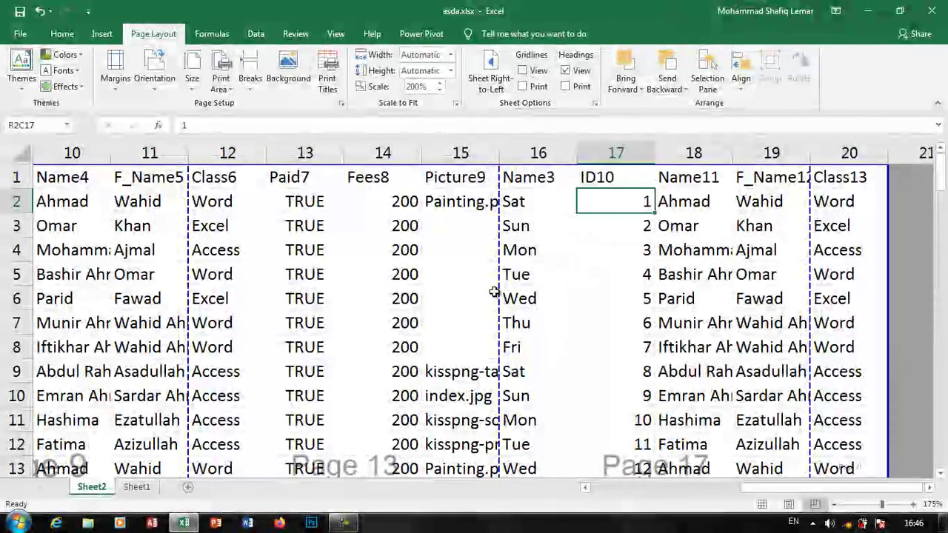
left_click(523, 70)
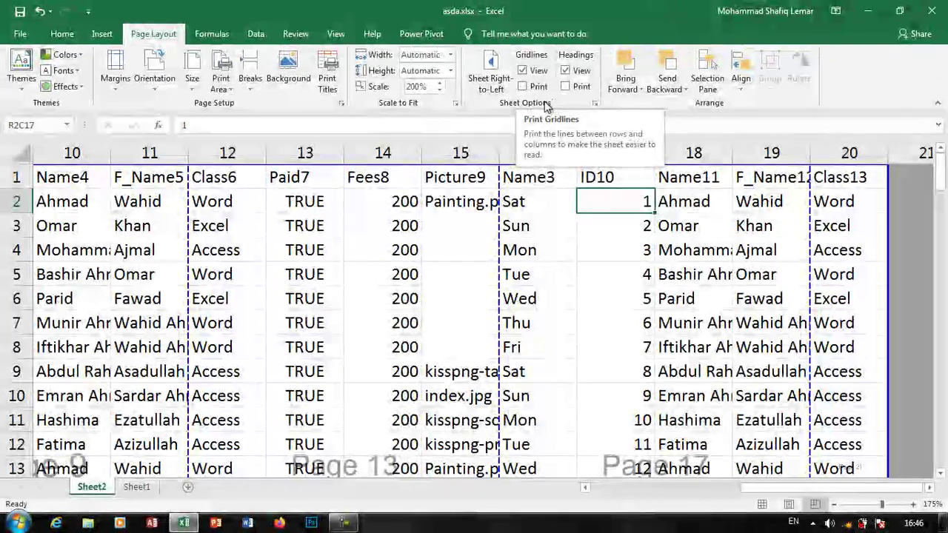
key("ctrl+p")
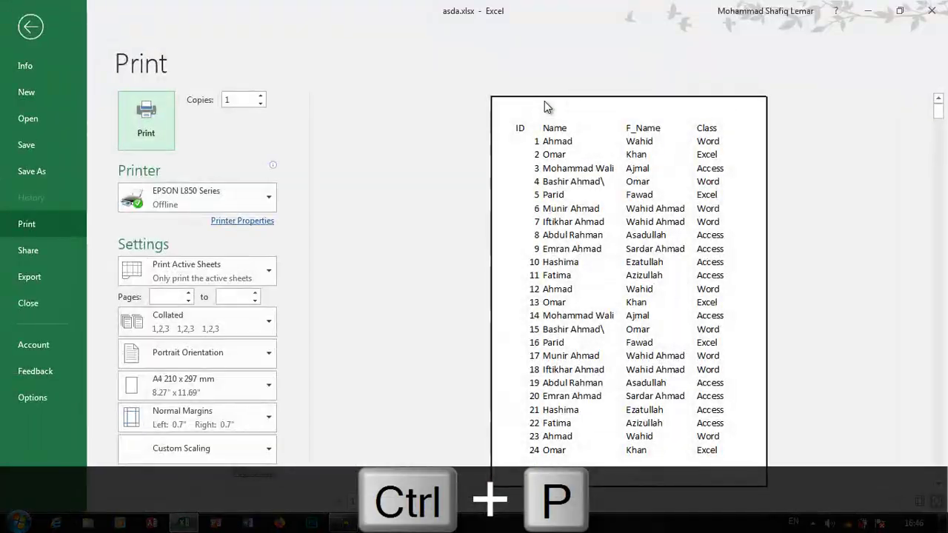
- Set gridlines to print and check them in the print preview
key("Escape")
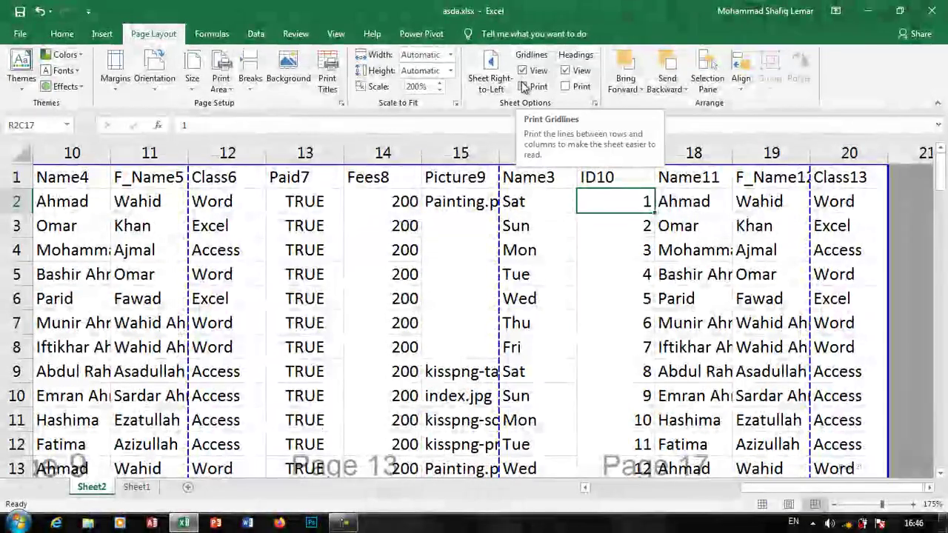
left_click(524, 87)
key("ctrl+p")
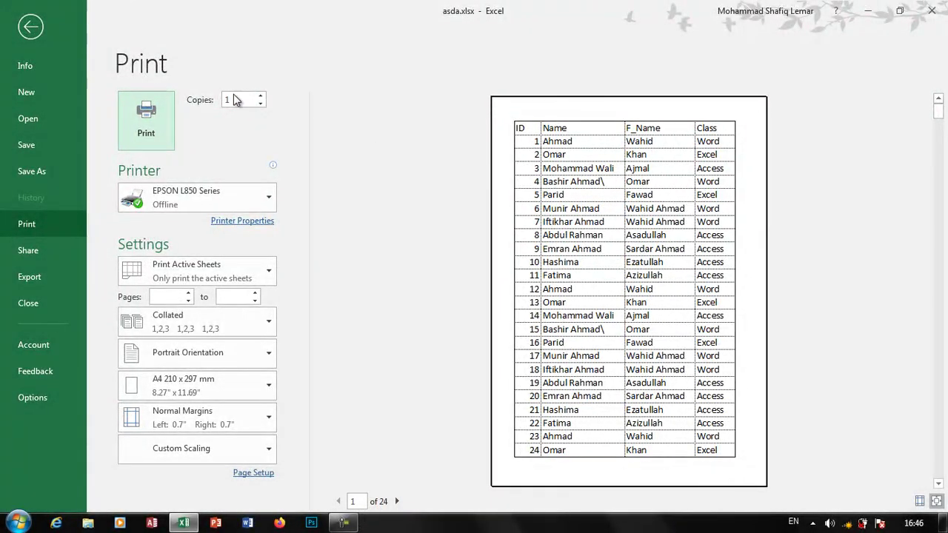
left_click(31, 28)
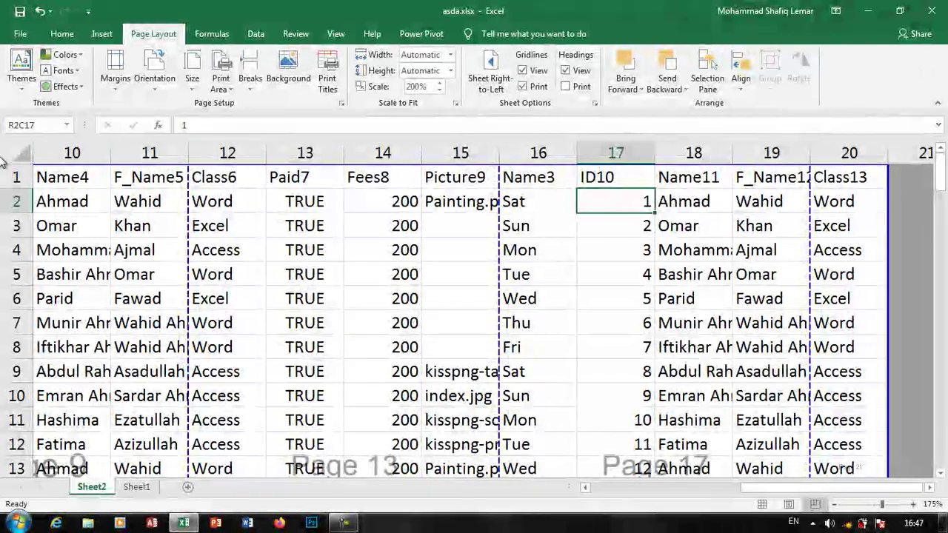
- Set row and column headings to print, preview them, then open Excel Options
left_click(568, 71)
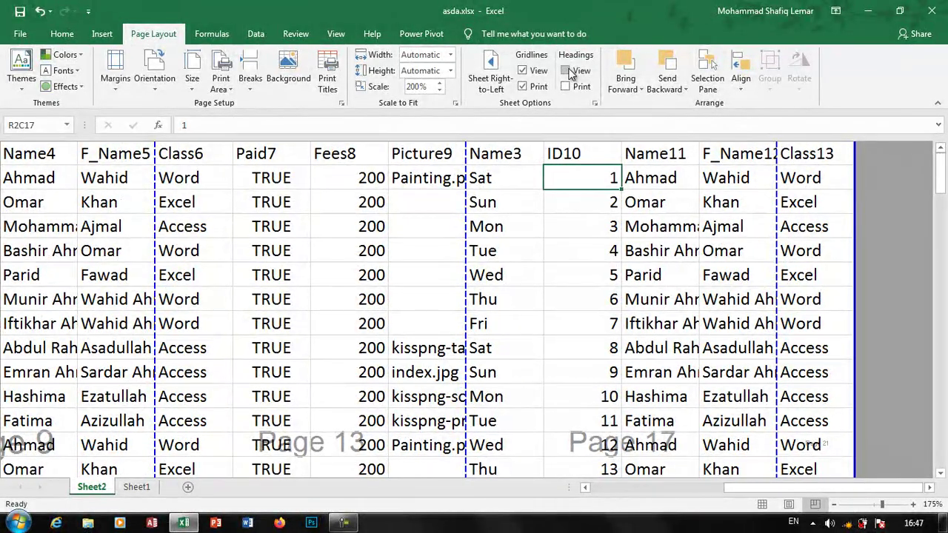
left_click(568, 71)
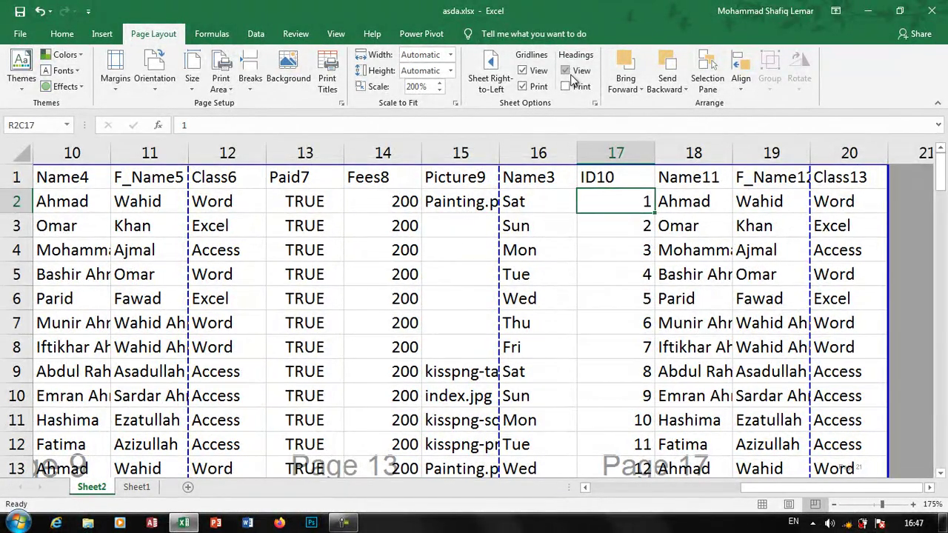
left_click(566, 86)
key("ctrl+p")
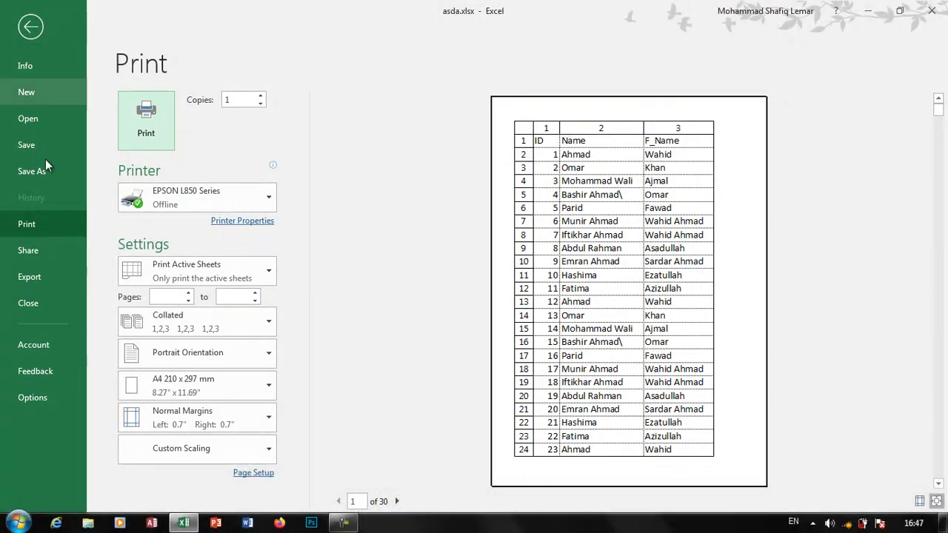
left_click(32, 398)
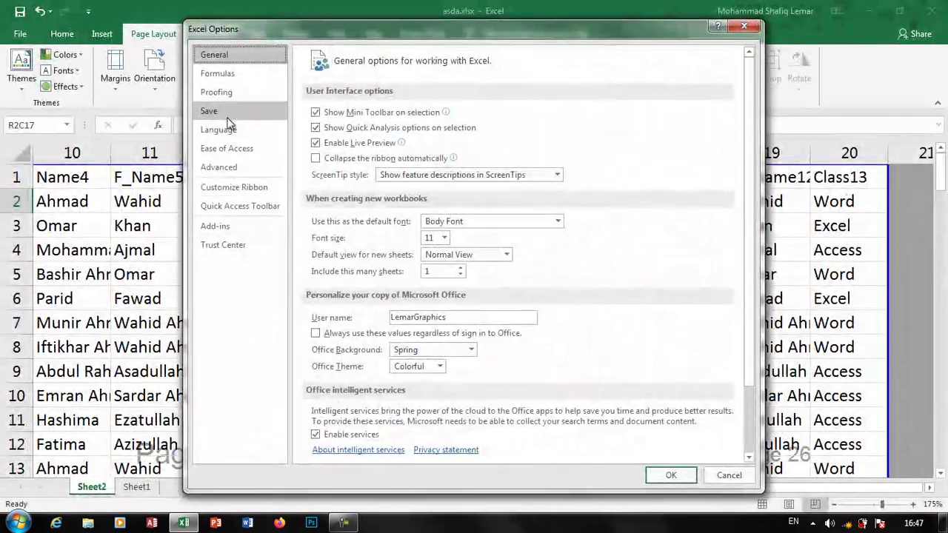
- Turn off R1C1 reference style under Formulas and preview the lettered column headings
left_click(231, 90)
left_click(234, 75)
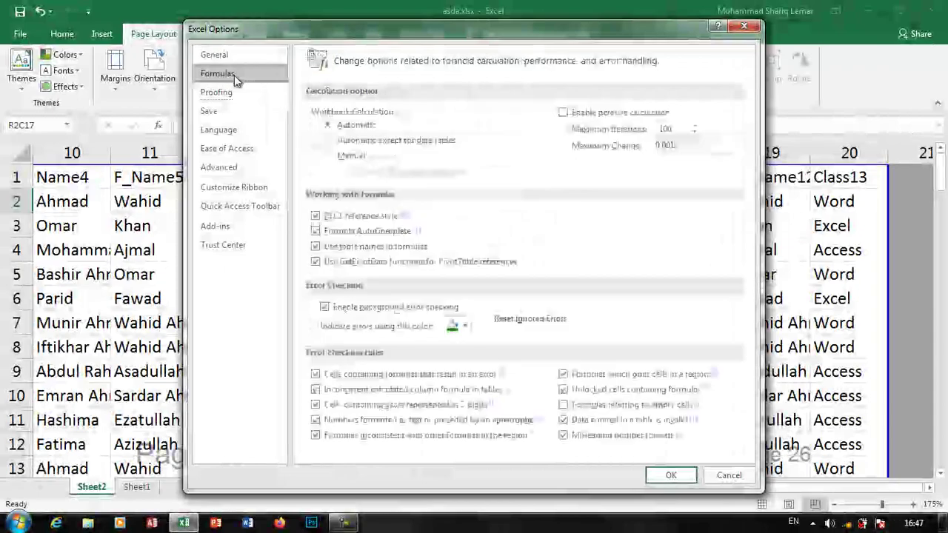
left_click(361, 223)
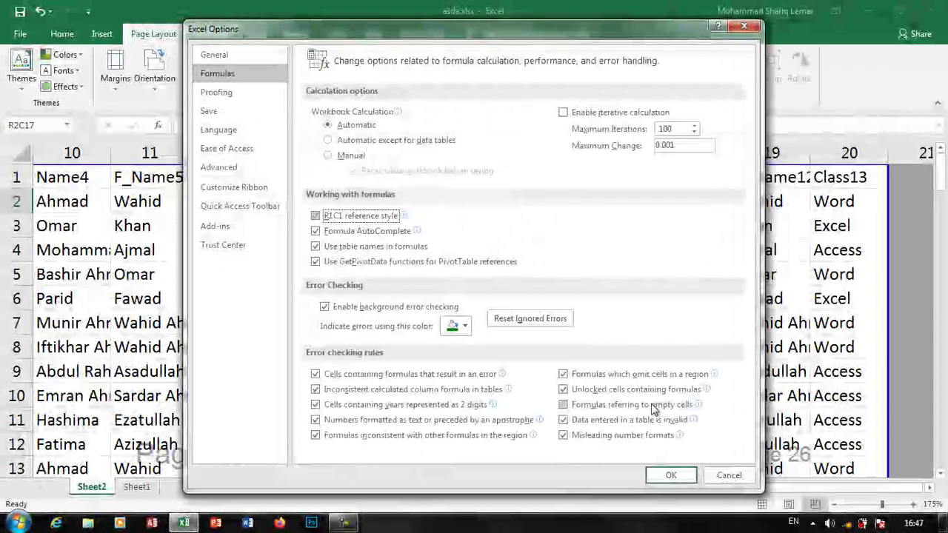
left_click(679, 474)
key("ctrl+p")
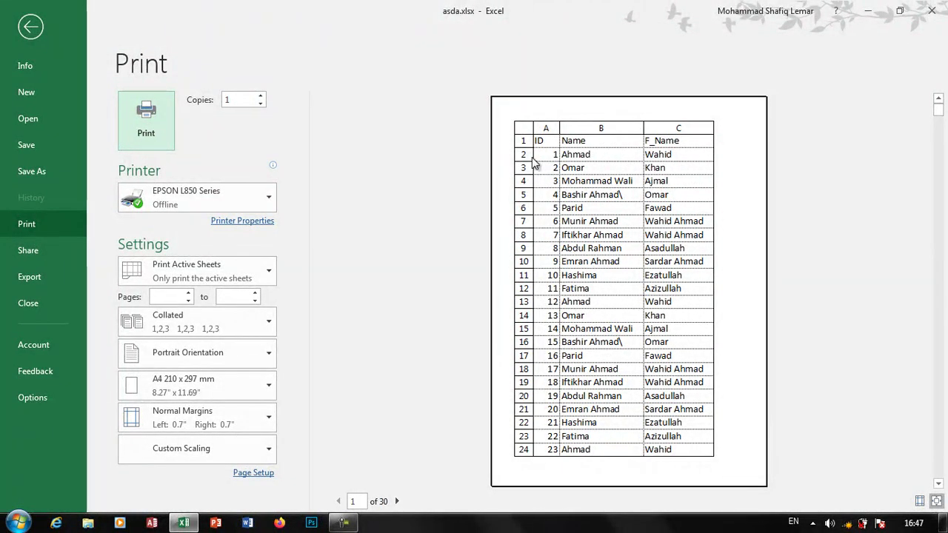
- Leave the print preview, recheck it, and return to the worksheet
left_click(18, 28)
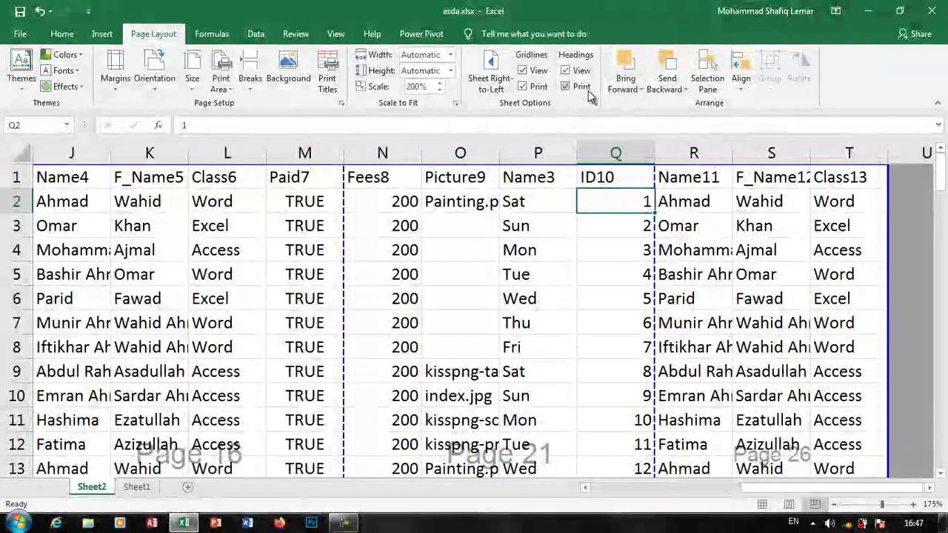
key("ctrl+p")
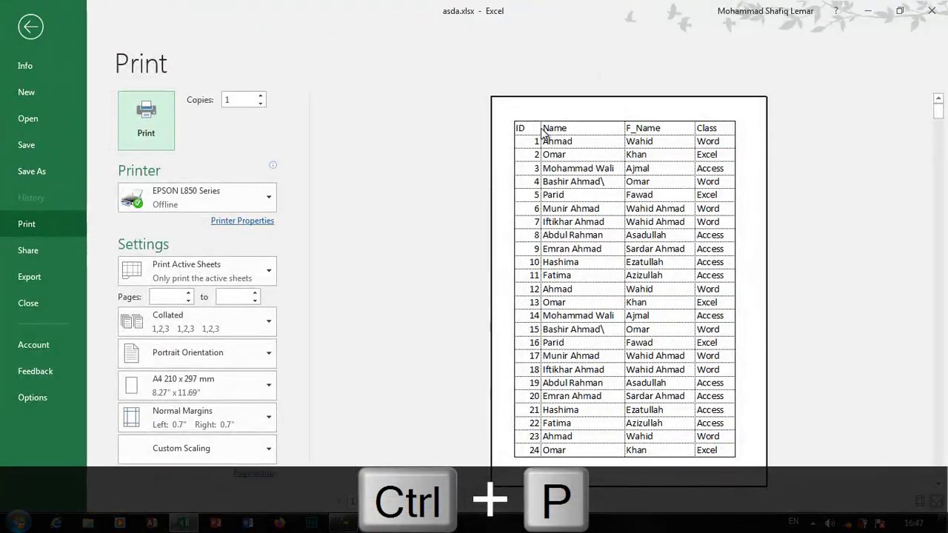
left_click(52, 36)
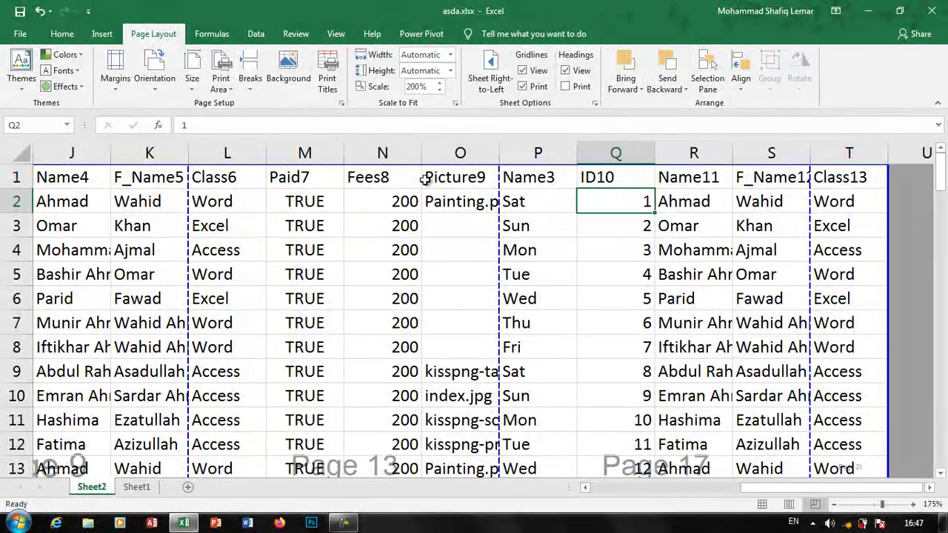
- Draw a green isosceles triangle over columns L–O
scroll(423, 179, "down", 3)
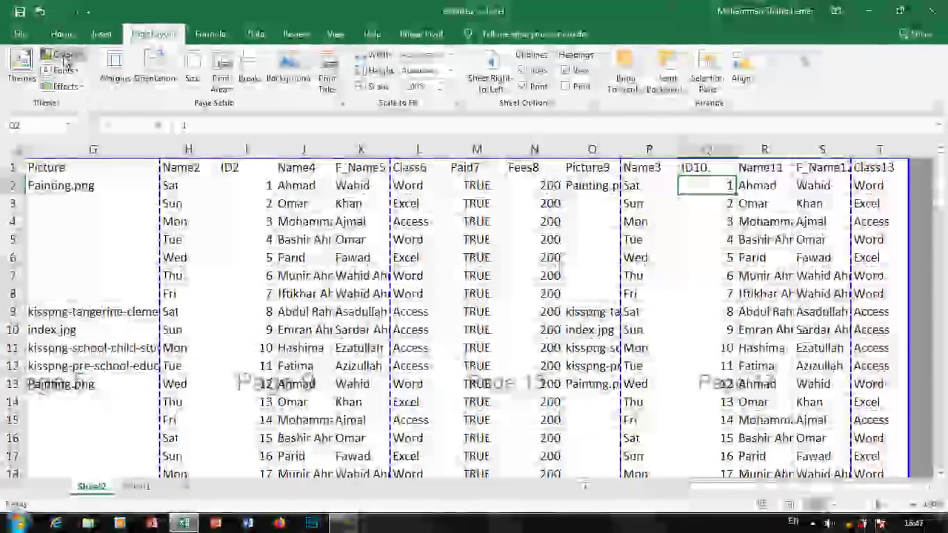
left_click(102, 34)
left_click(169, 74)
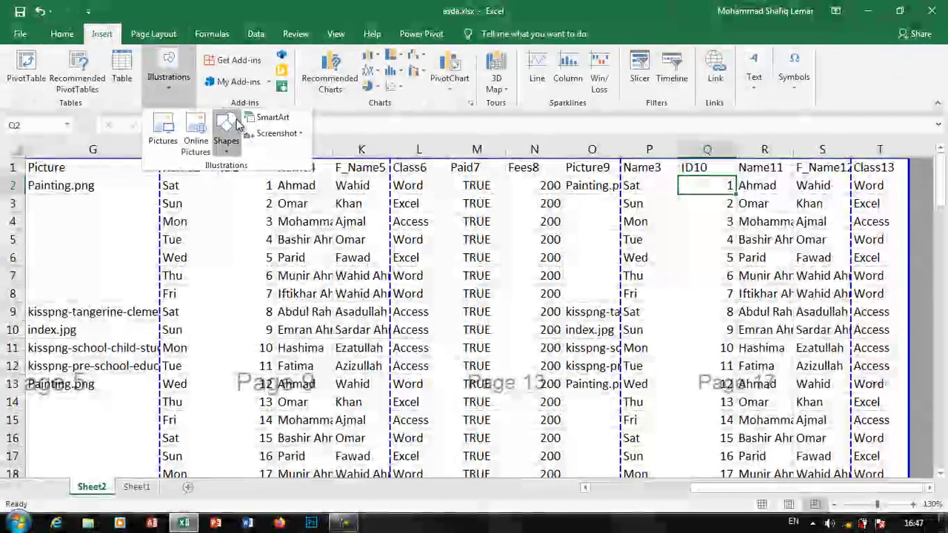
left_click(227, 134)
left_click(304, 180)
mouse_move(395, 215)
left_mouse_down()
mouse_move(601, 402)
mouse_move(673, 443)
left_mouse_up()
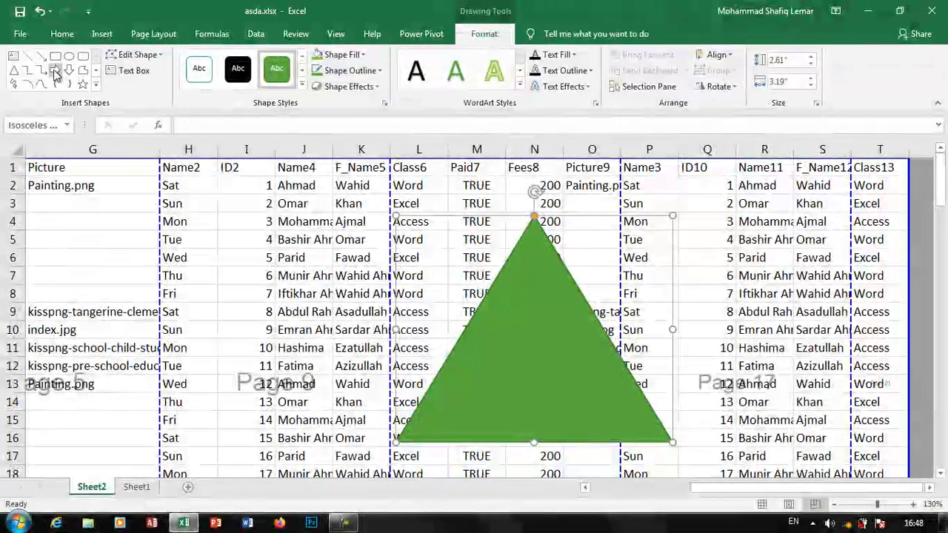
- Draw a right arrow across the triangle and a black-styled down arrow near column N
left_click(56, 72)
left_click_drag(363, 245, 791, 340)
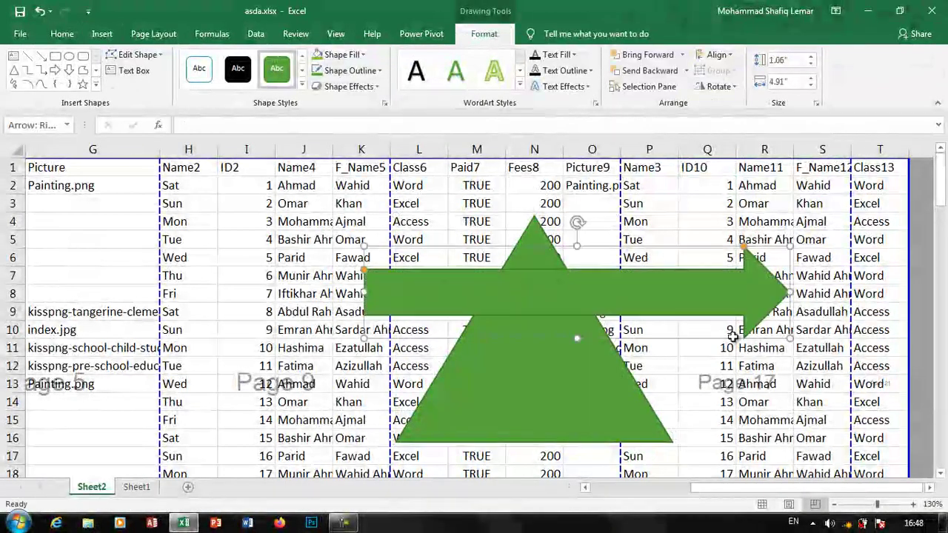
left_click(69, 68)
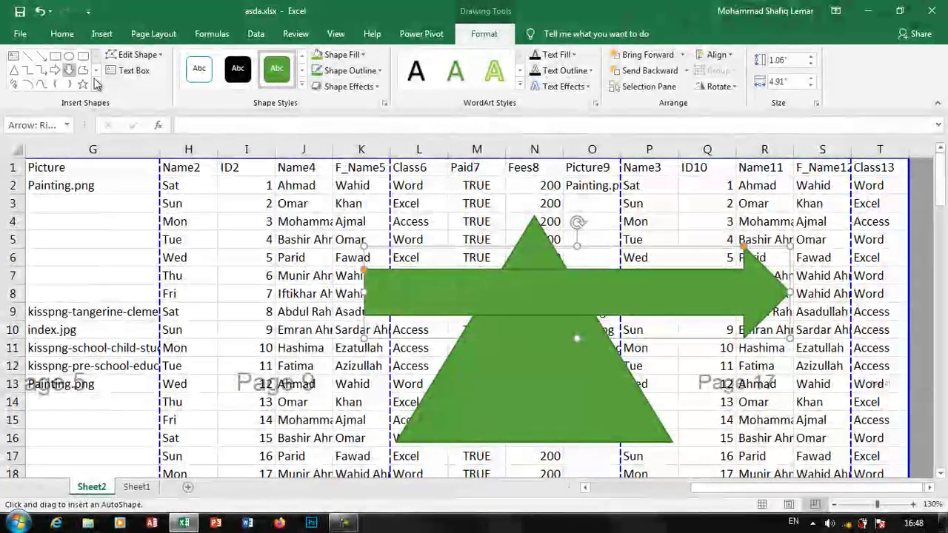
left_click_drag(496, 178, 615, 463)
left_click(238, 68)
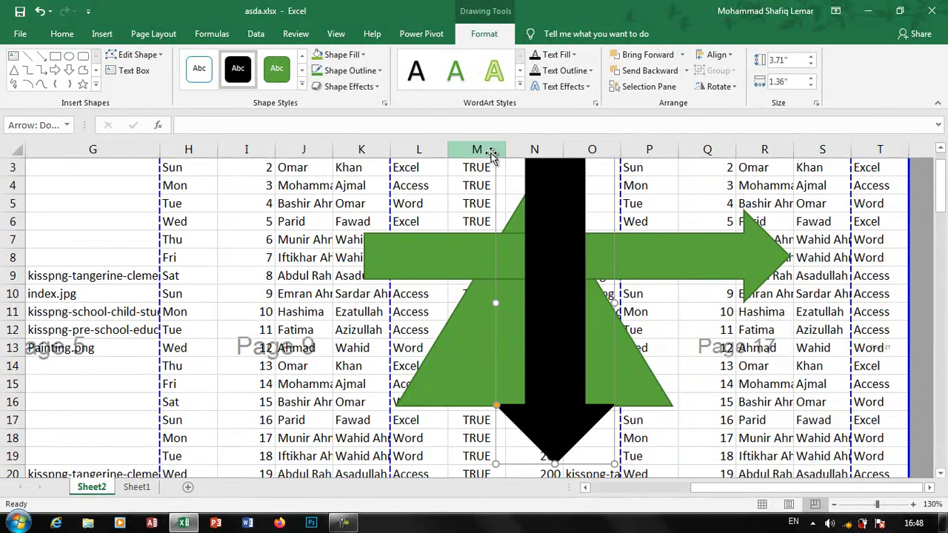
- Apply the yellow-green shape style to the right arrow
left_click(679, 262)
left_click(303, 82)
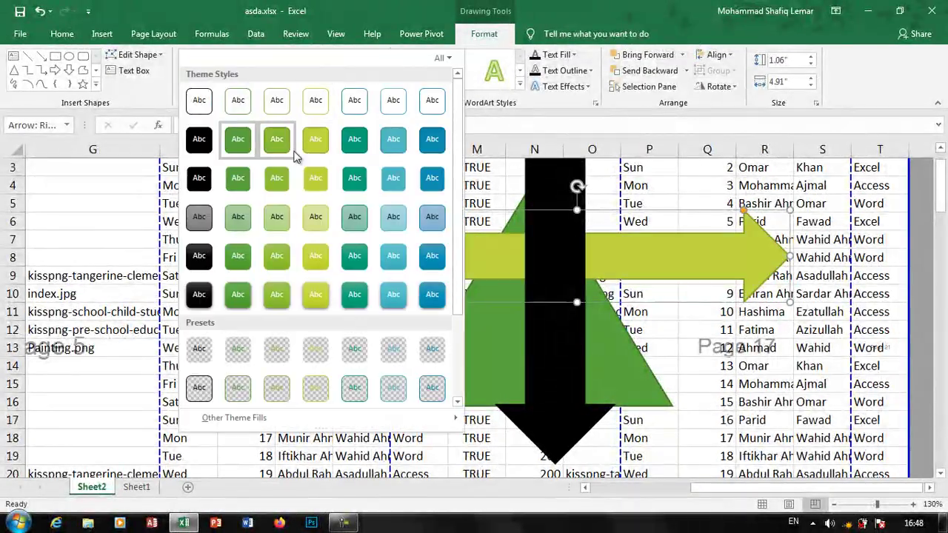
left_click(330, 249)
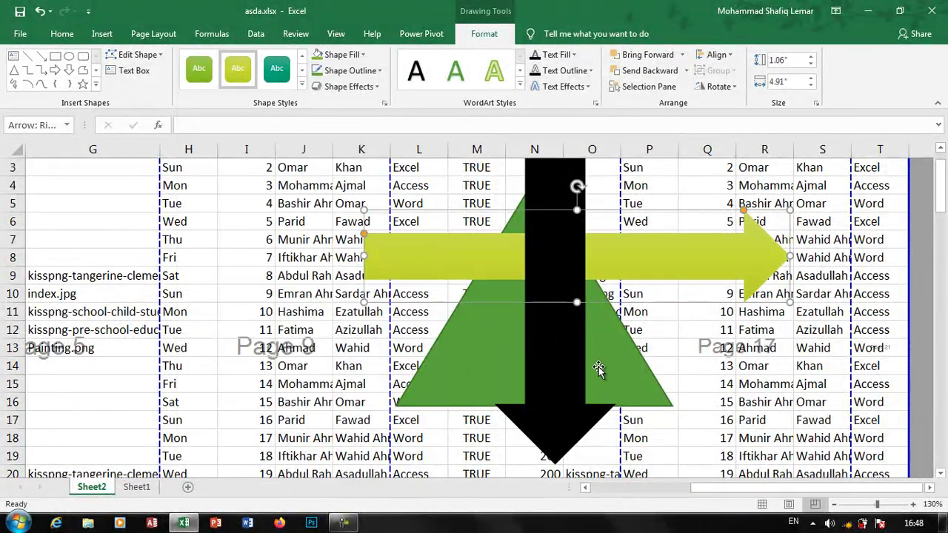
left_click(572, 365)
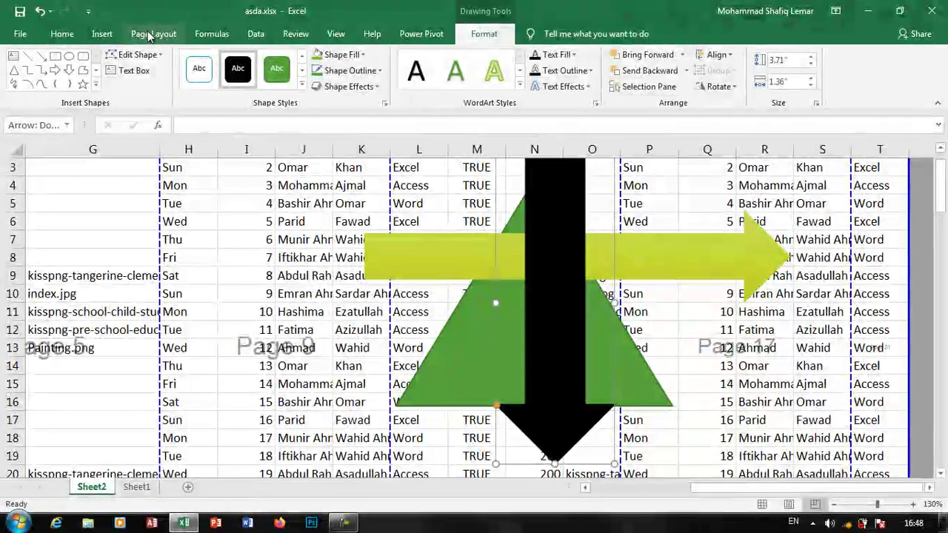
- Move the black down arrow back and forward a layer, then send it to back
left_click(153, 33)
left_click(667, 66)
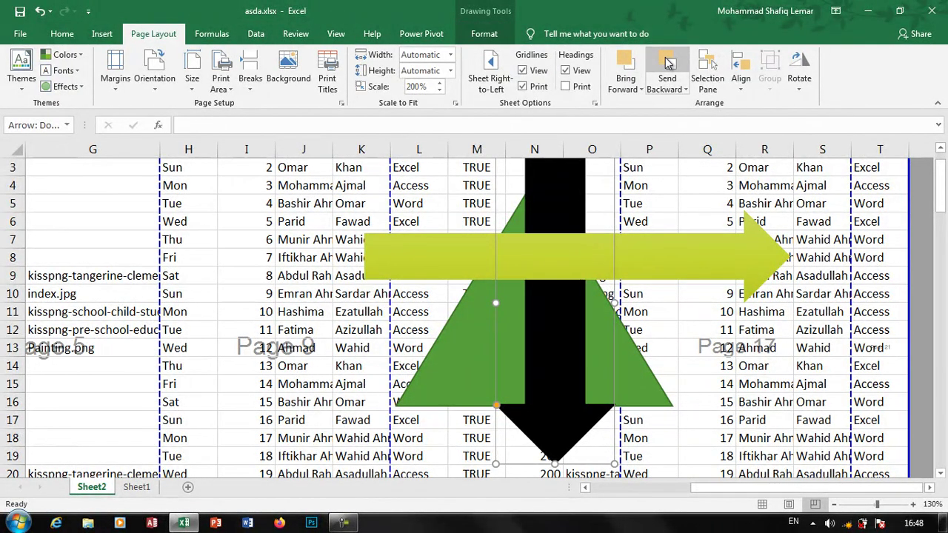
left_click(668, 65)
left_click(624, 67)
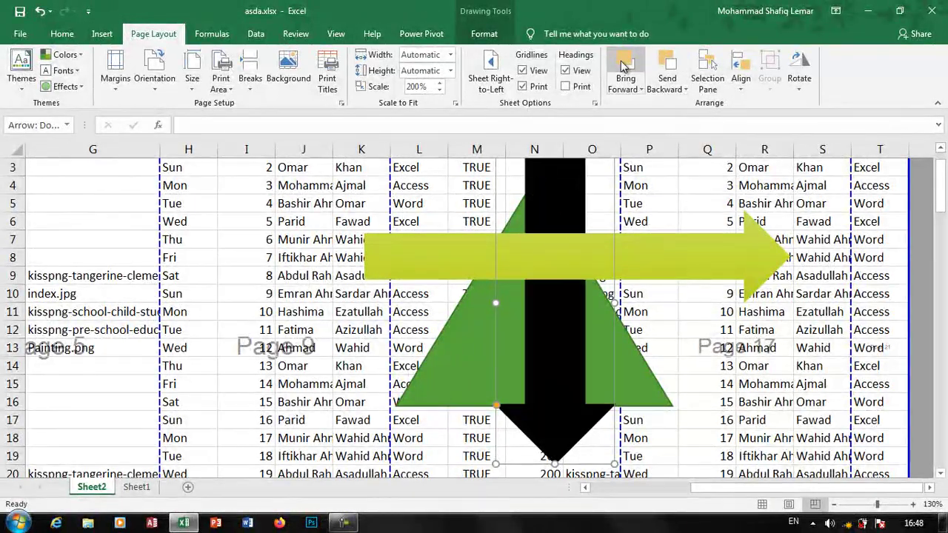
left_click(624, 66)
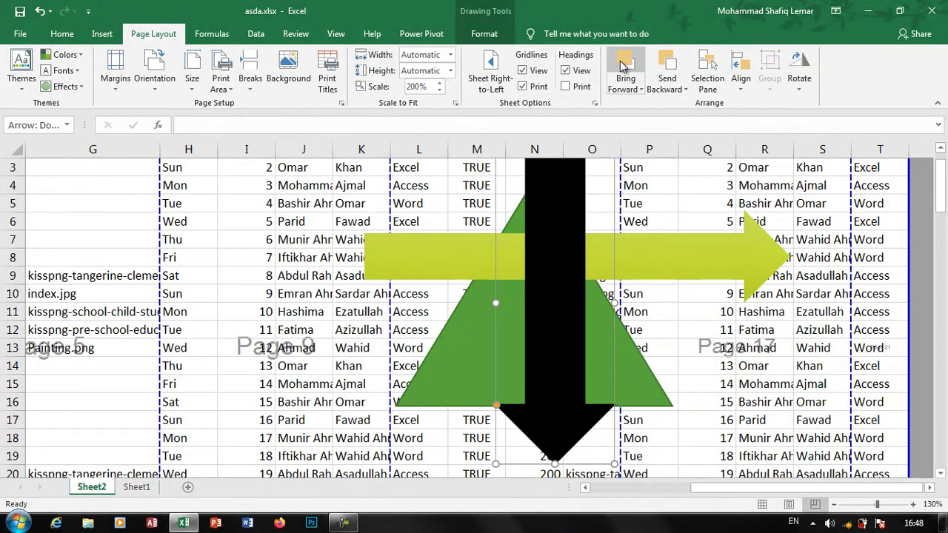
left_click(626, 89)
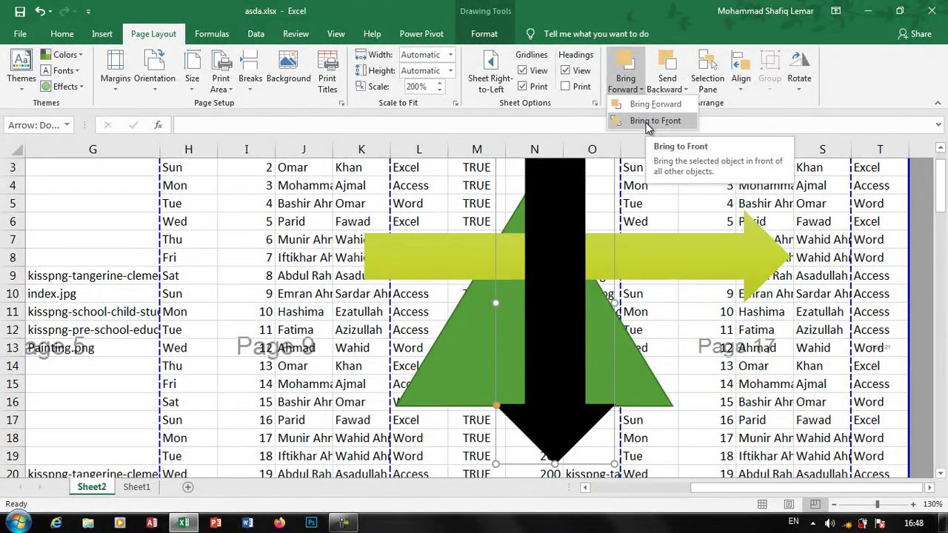
left_click(667, 88)
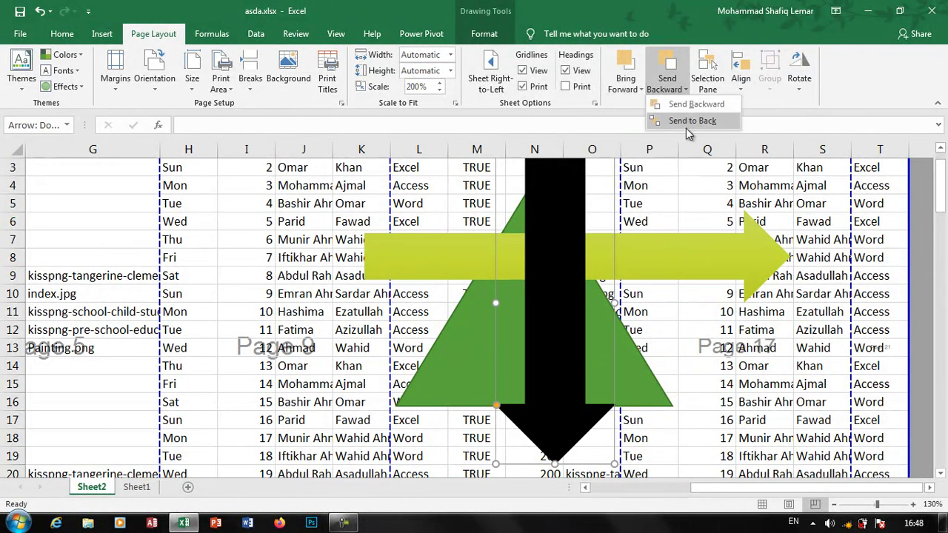
left_click(689, 120)
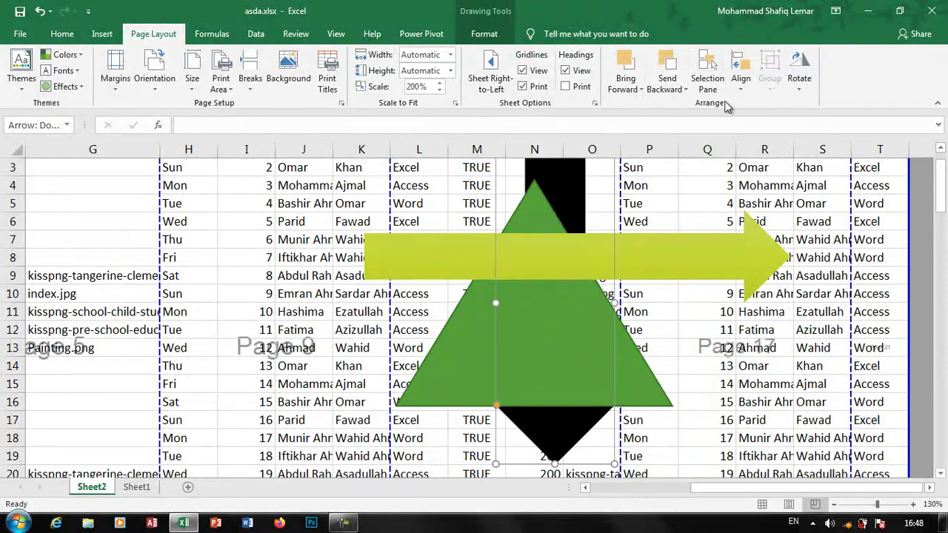
- In the Selection Pane, try Hide All/Show All and toggle the right arrow's visibility
left_click(709, 77)
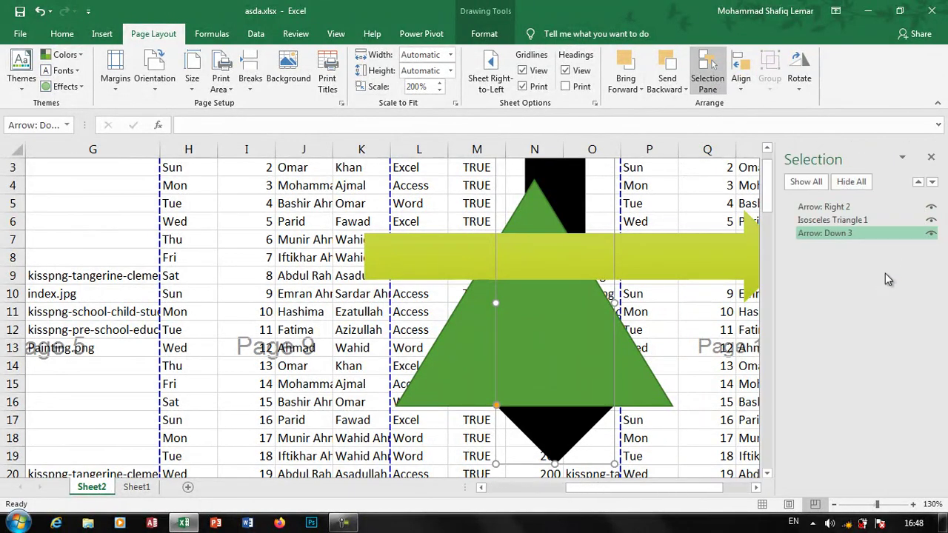
left_click(849, 220)
left_click(830, 208)
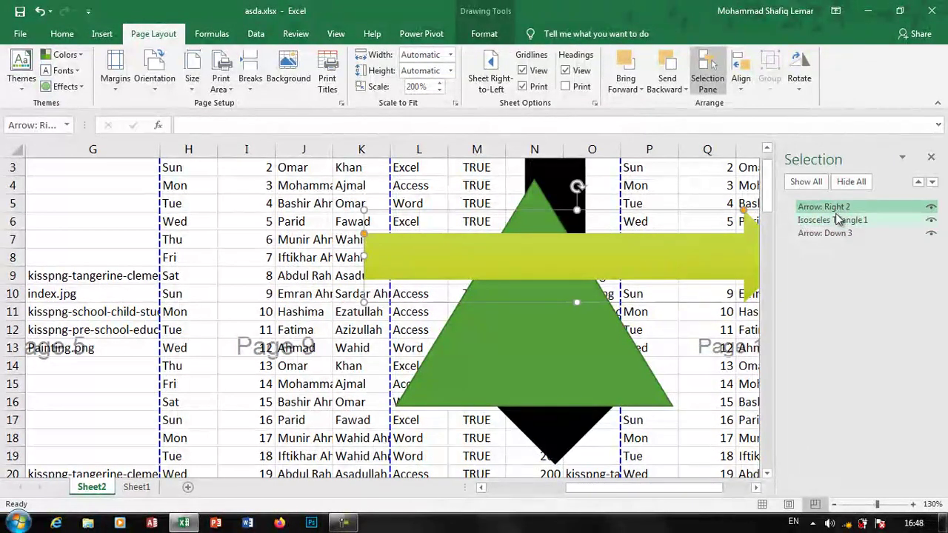
left_click(852, 183)
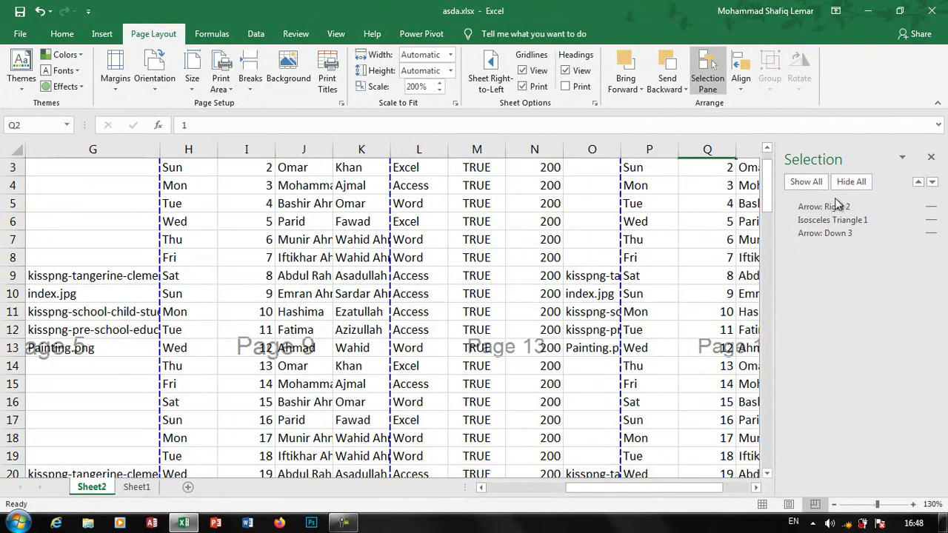
left_click(818, 185)
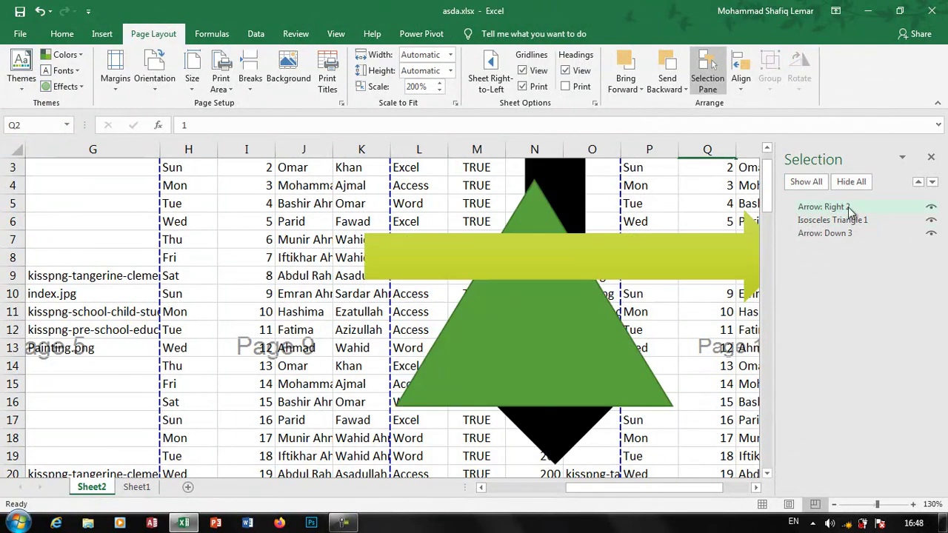
left_click(932, 209)
left_click(932, 209)
- Drag Arrow: Right 2 below the triangle in the list and select all three shapes
left_click_drag(855, 210, 830, 217)
left_click(832, 234, "ctrl")
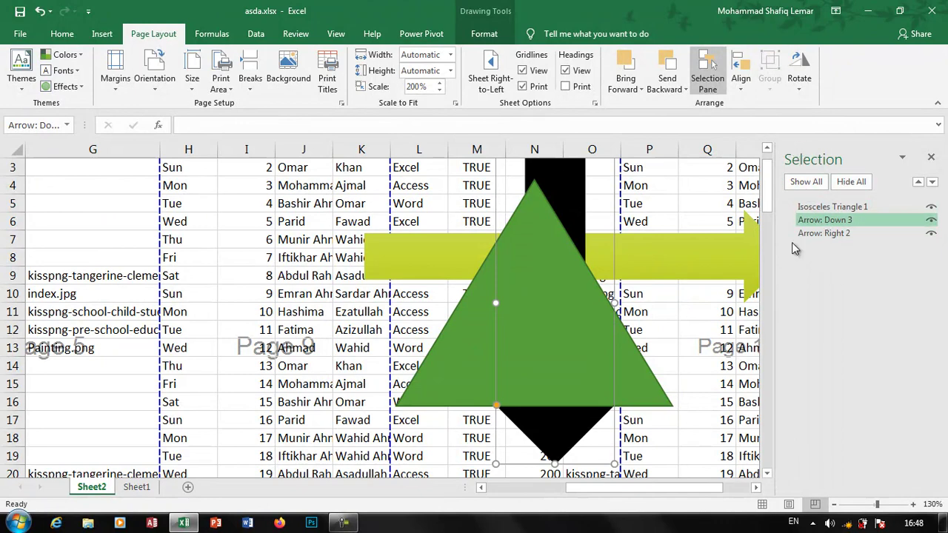
left_click(828, 211, "ctrl")
left_click(830, 232, "ctrl")
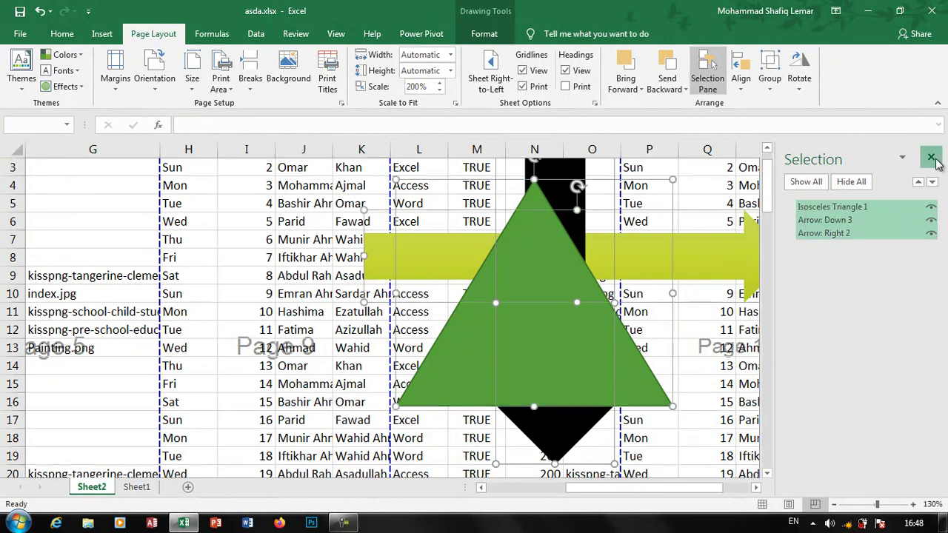
- Align the three shapes left, then centre them on each other
left_click(932, 158)
left_click(740, 80)
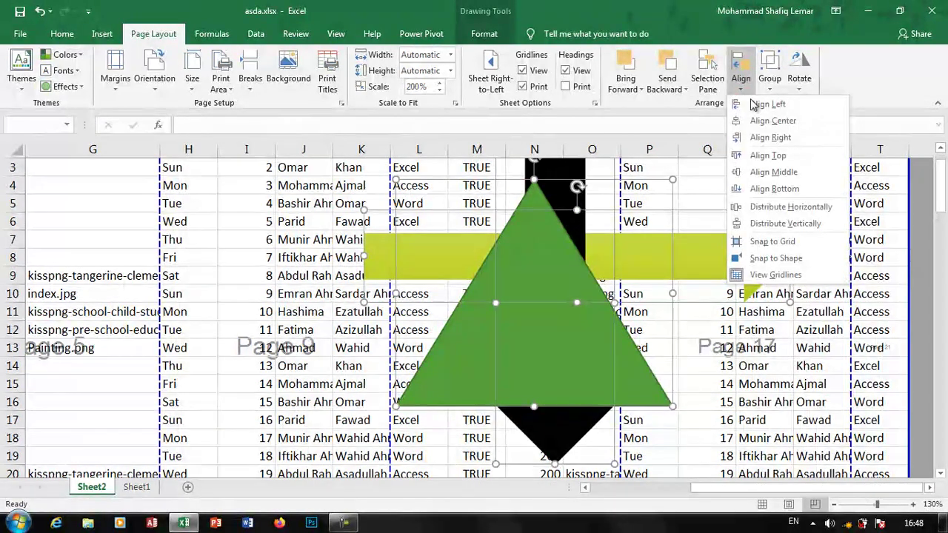
left_click(763, 105)
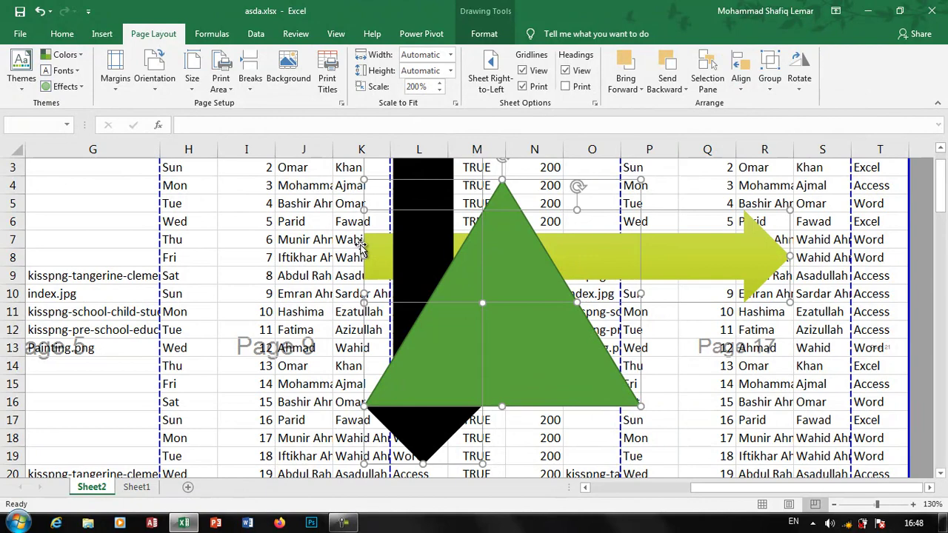
left_click(740, 80)
left_click(800, 121)
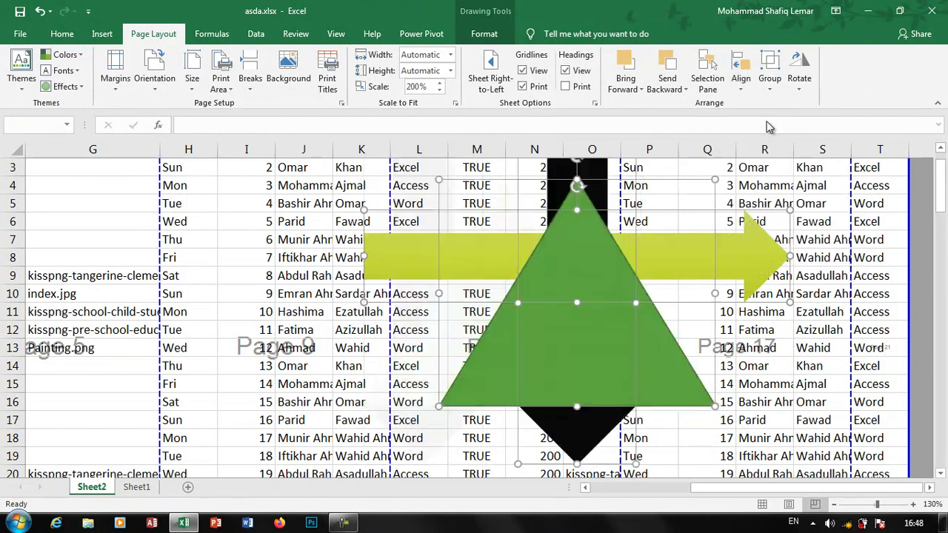
- Distribute the shapes horizontally, delete them, and start a new blank workbook
left_click(741, 74)
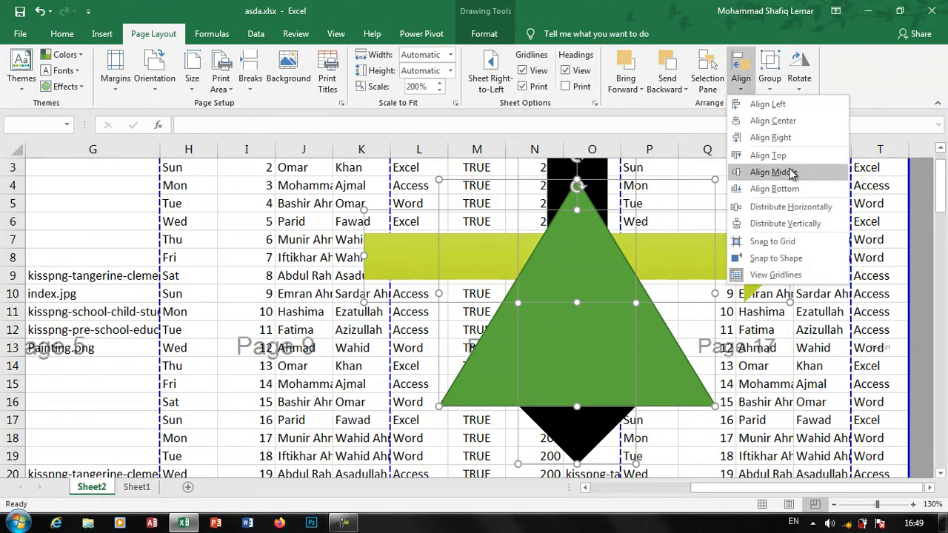
left_click(800, 214)
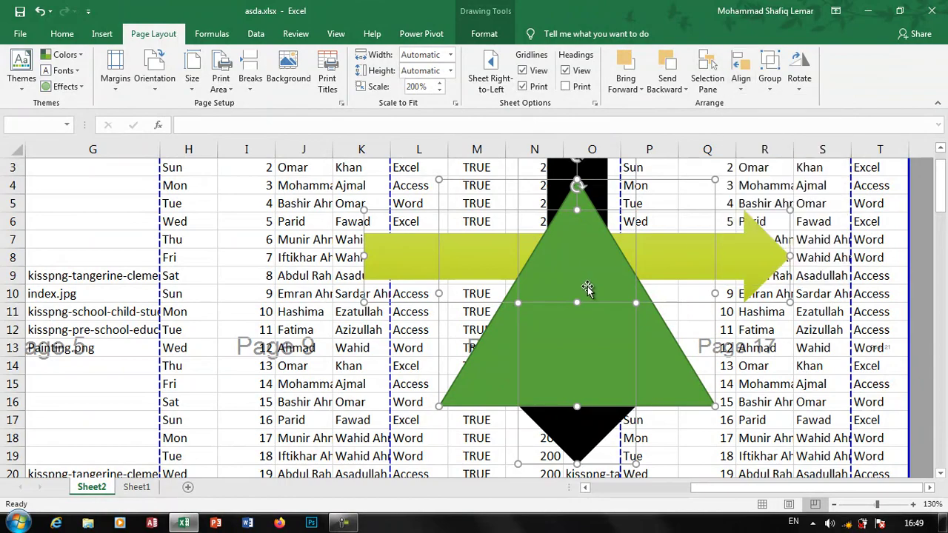
key("Delete")
key("ctrl+n")
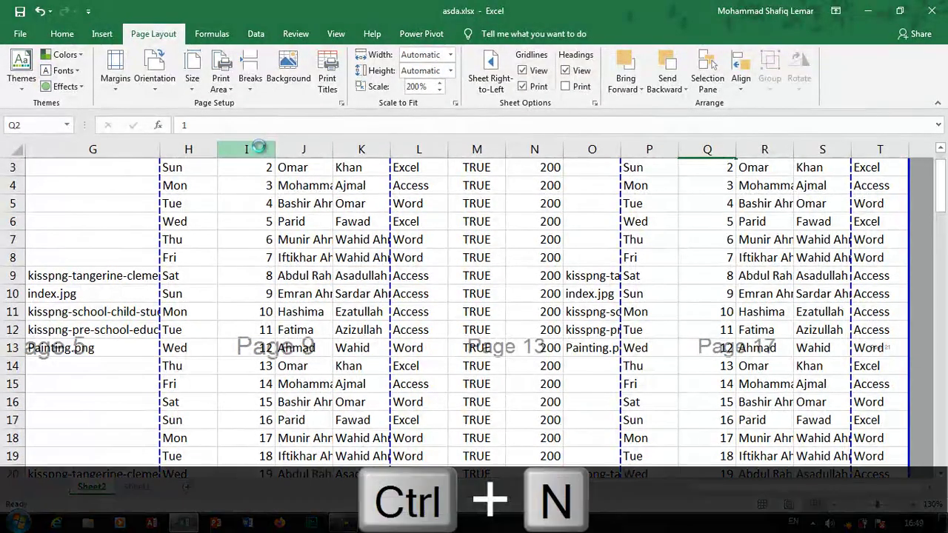
- Draw a blue oval circle starting around cell E5
left_click(102, 34)
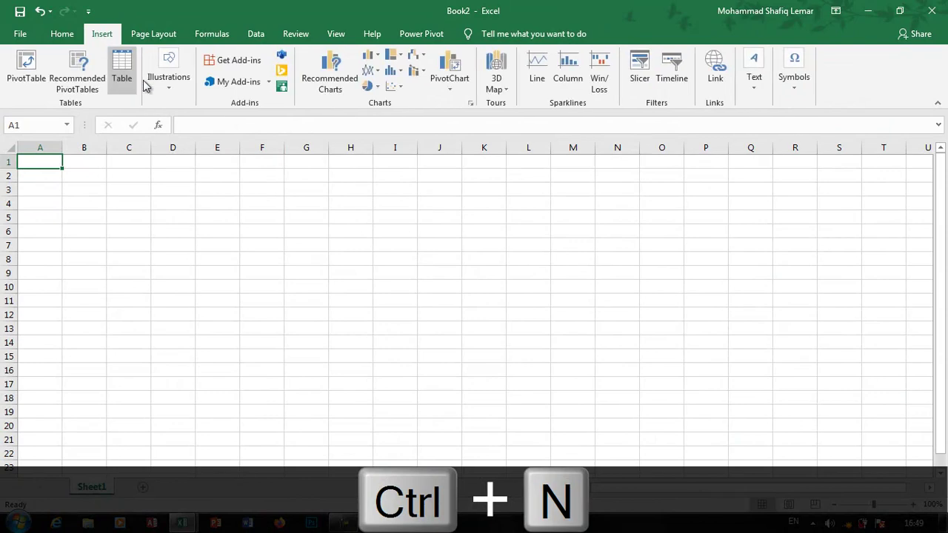
left_click(168, 74)
left_click(226, 133)
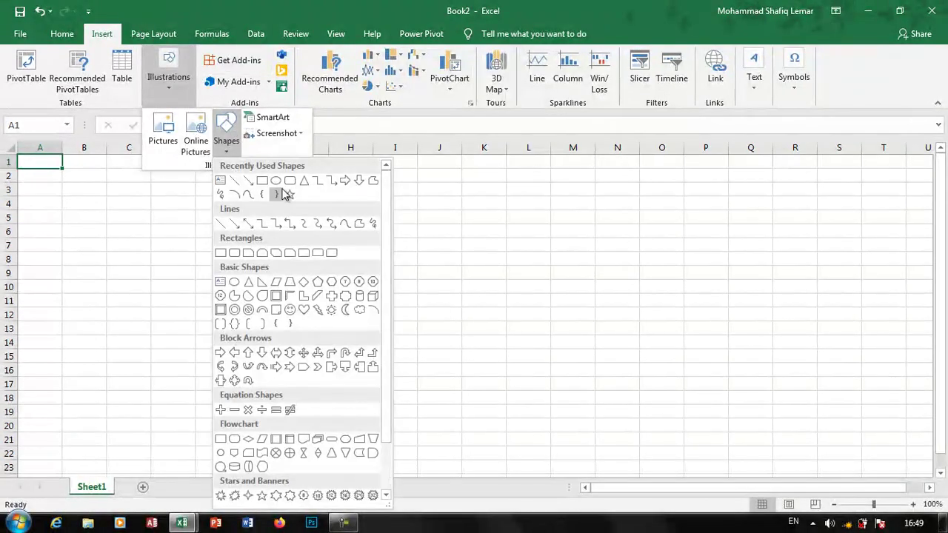
left_click(289, 185)
left_click_drag(188, 201, 704, 259)
- Copy and paste the circle to make five circles, then select all five
key("ctrl+c")
key("ctrl+v")
key("ctrl+v")
key("ctrl+c")
key("ctrl+v")
key("ctrl+v")
left_click(798, 273, "shift")
left_click(628, 271, "shift")
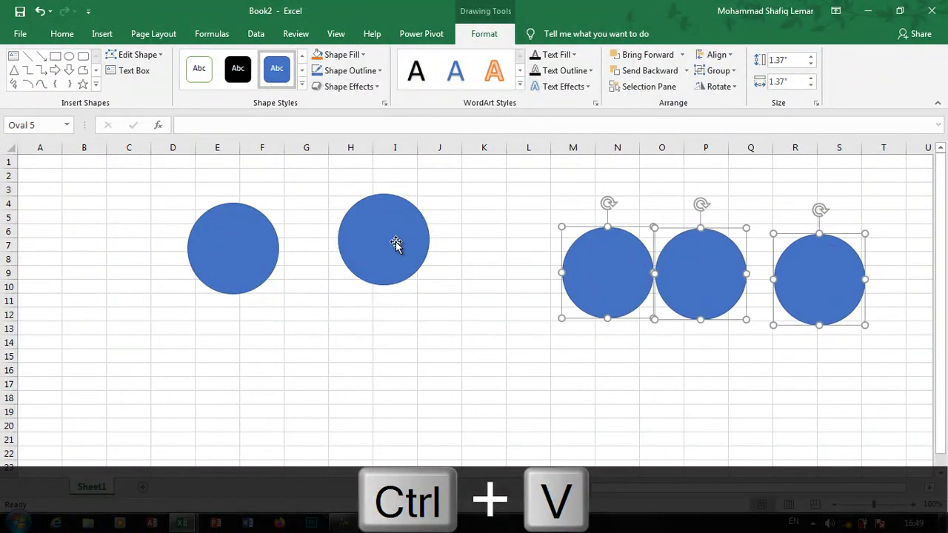
left_click(398, 245, "shift")
left_click(256, 243, "shift")
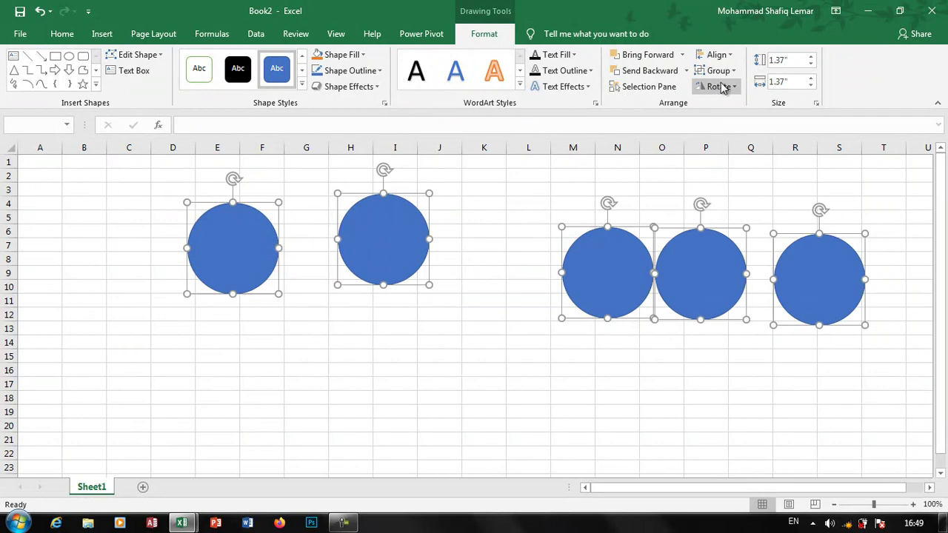
- Align the five circles along their bottoms and distribute them horizontally
left_click(716, 55)
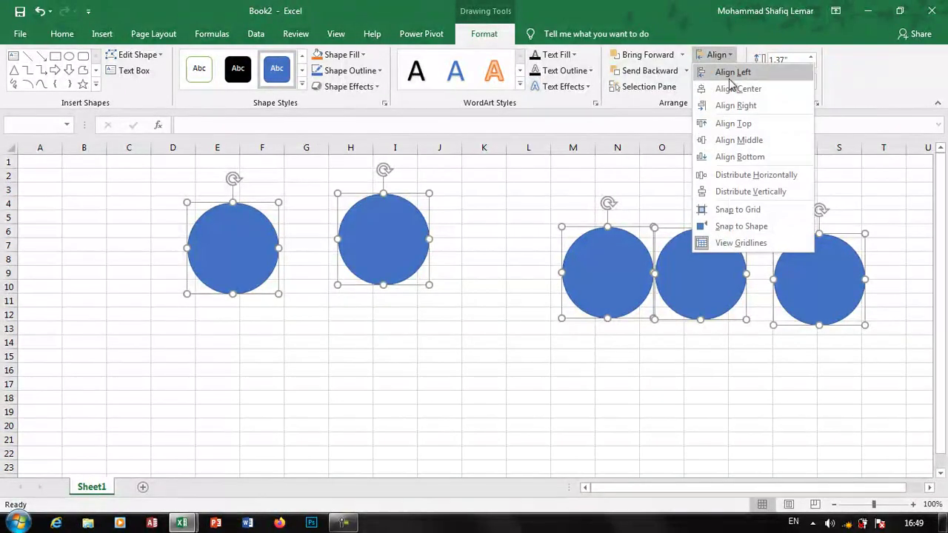
left_click(763, 157)
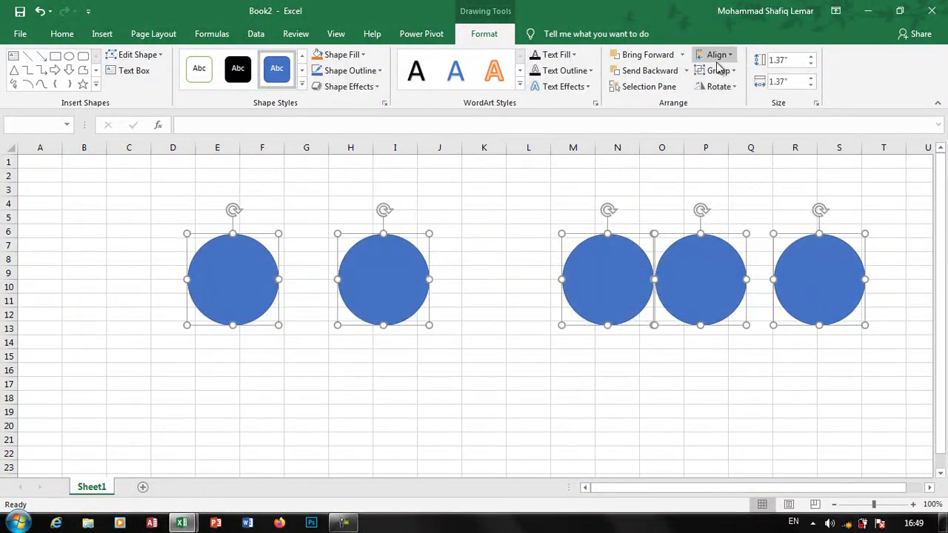
left_click(717, 56)
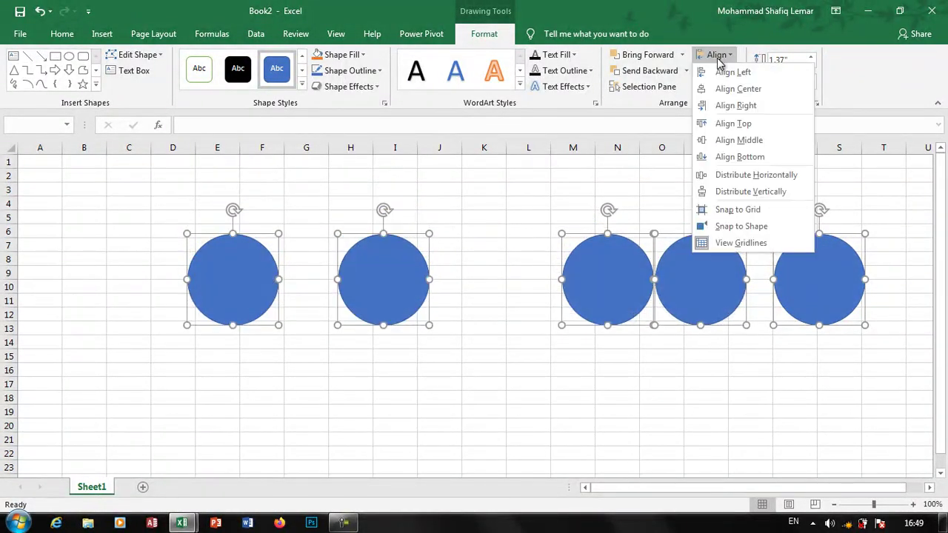
left_click(750, 177)
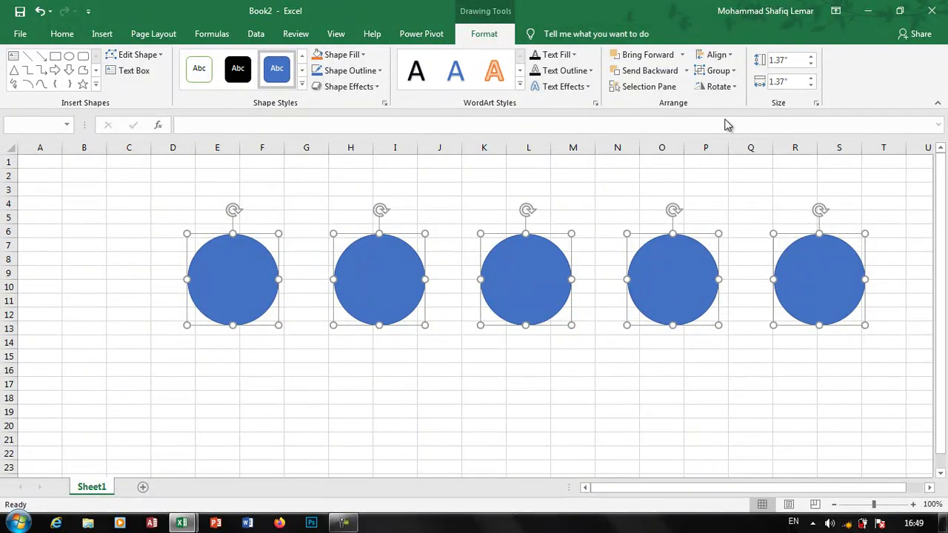
left_click(716, 60)
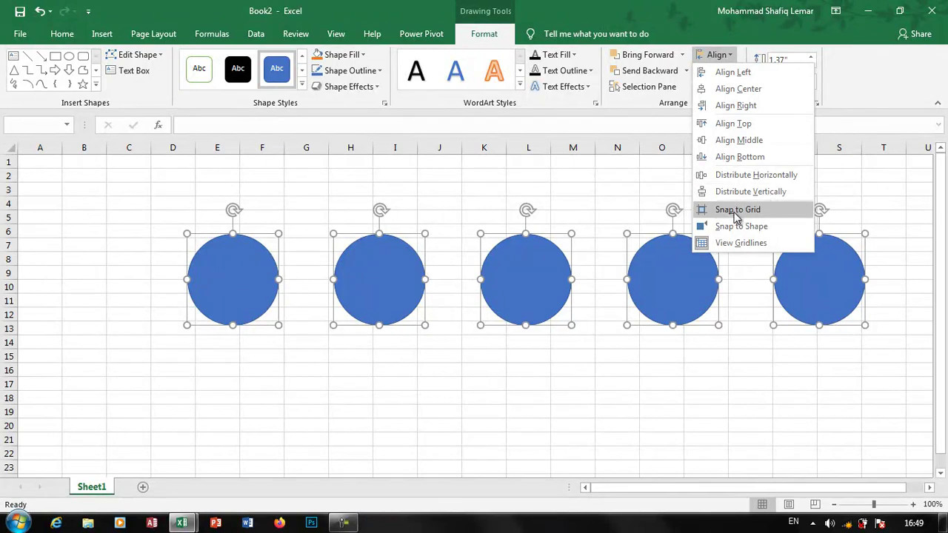
- Draw a small rectangle below the circles, redrawing it after a first attempt
left_click(63, 61)
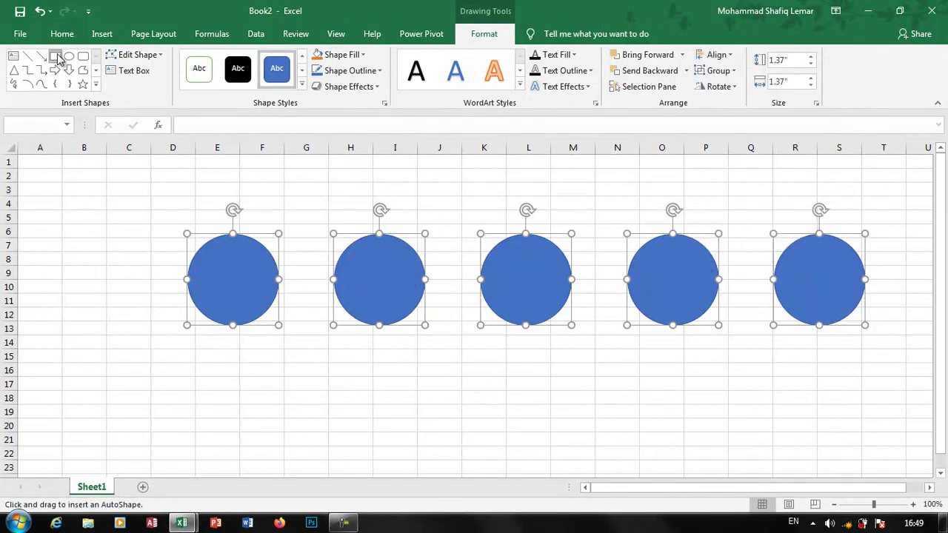
left_click_drag(363, 368, 378, 363)
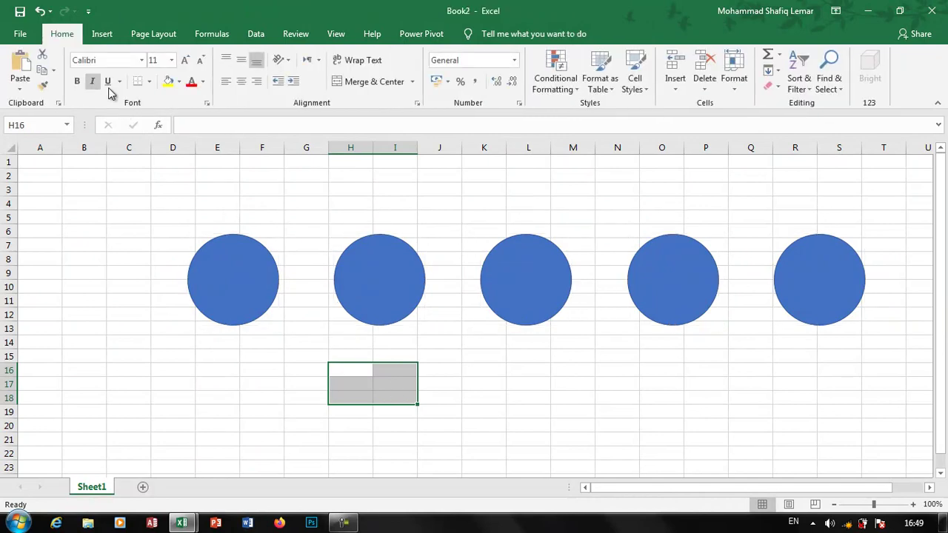
left_click(415, 312)
left_click(390, 283)
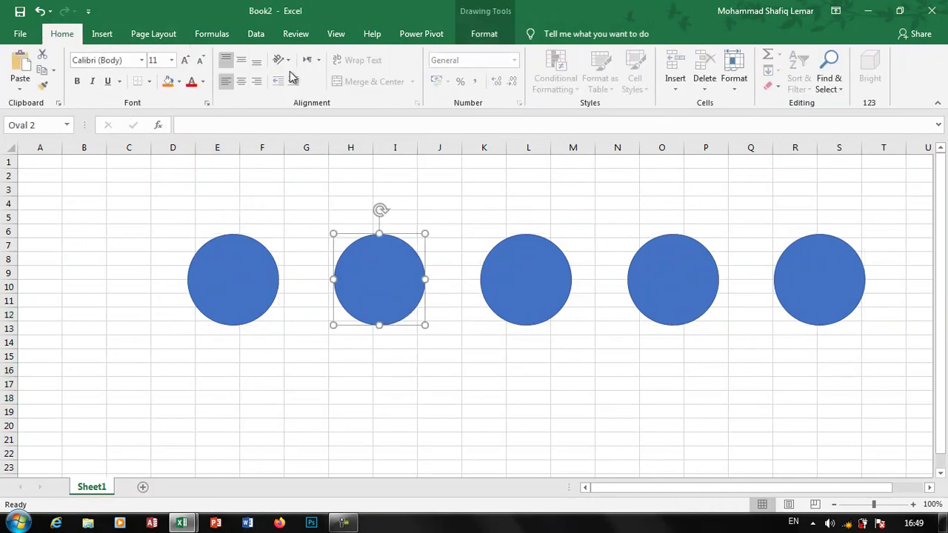
left_click(484, 33)
left_click(57, 57)
left_click_drag(407, 371, 452, 400)
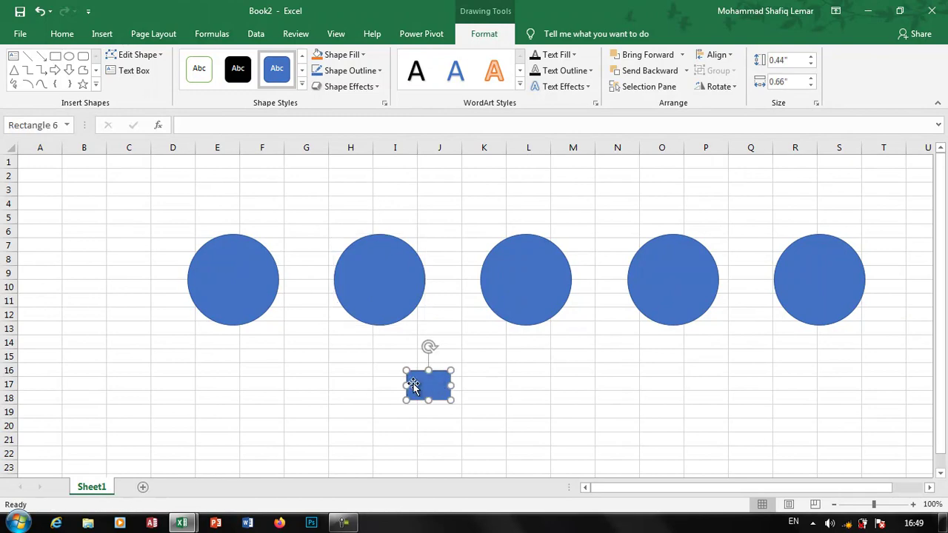
- Move the rectangle left so it sits just below the second circle
scroll(409, 384, "up", 5, "ctrl")
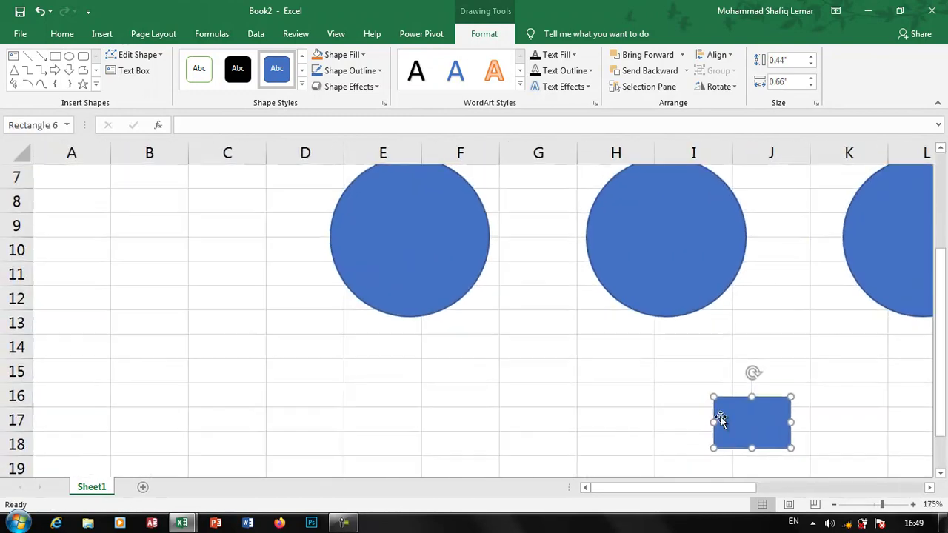
scroll(786, 460, "right", 3)
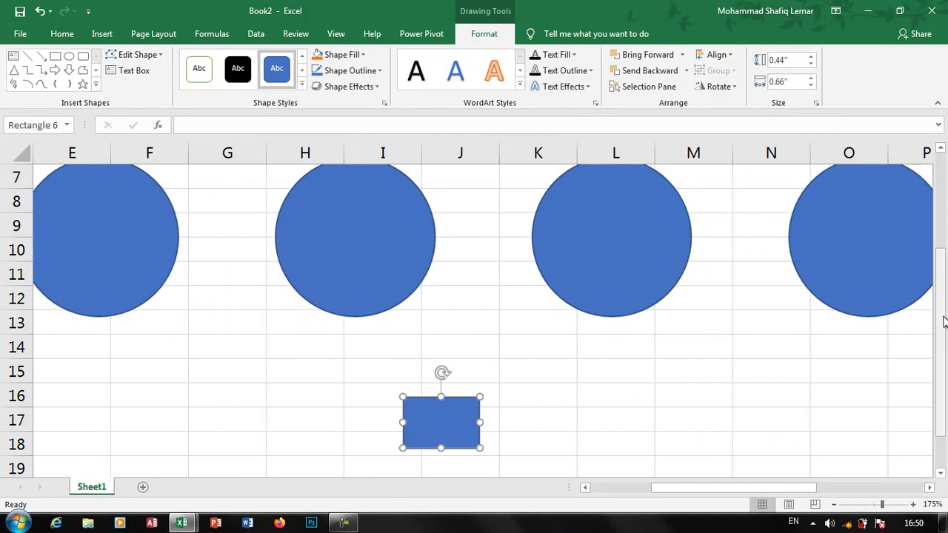
scroll(943, 326, "down", 1)
scroll(794, 353, "down", 1)
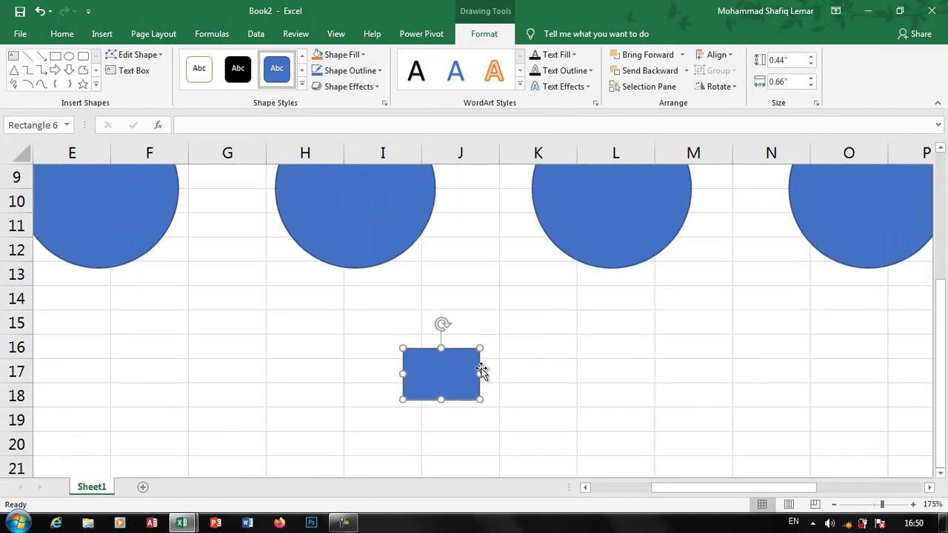
left_click_drag(406, 365, 345, 364)
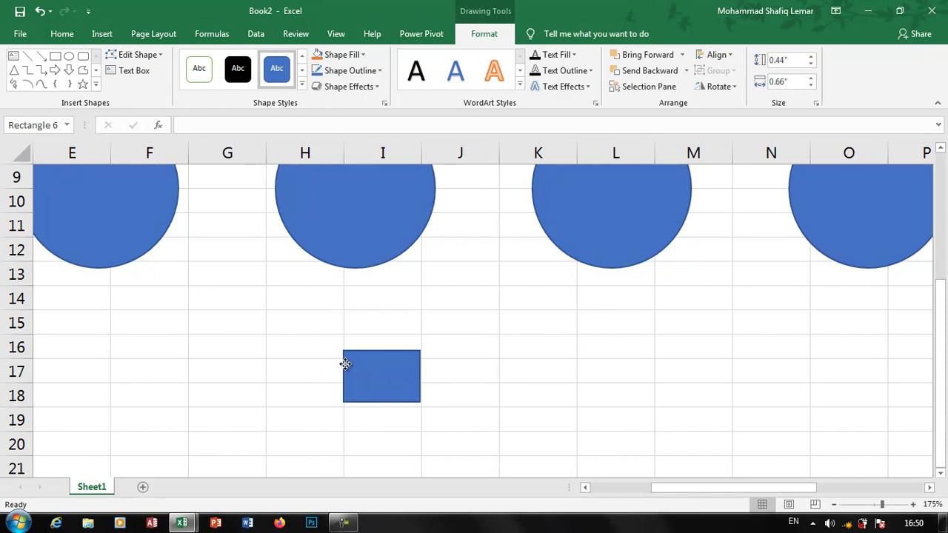
left_click_drag(345, 363, 361, 362)
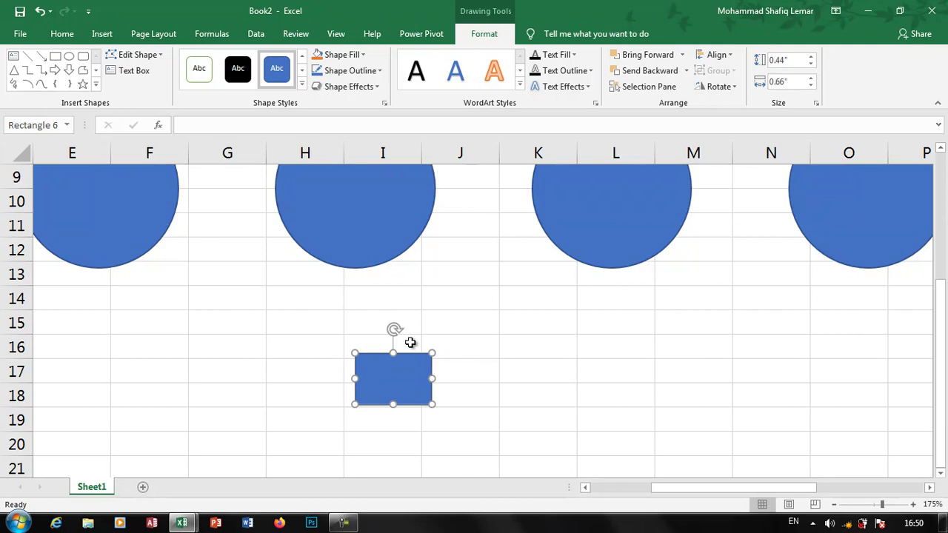
- Turn on Snap to Grid and drag the rectangle right toward the third circle
left_click(716, 55)
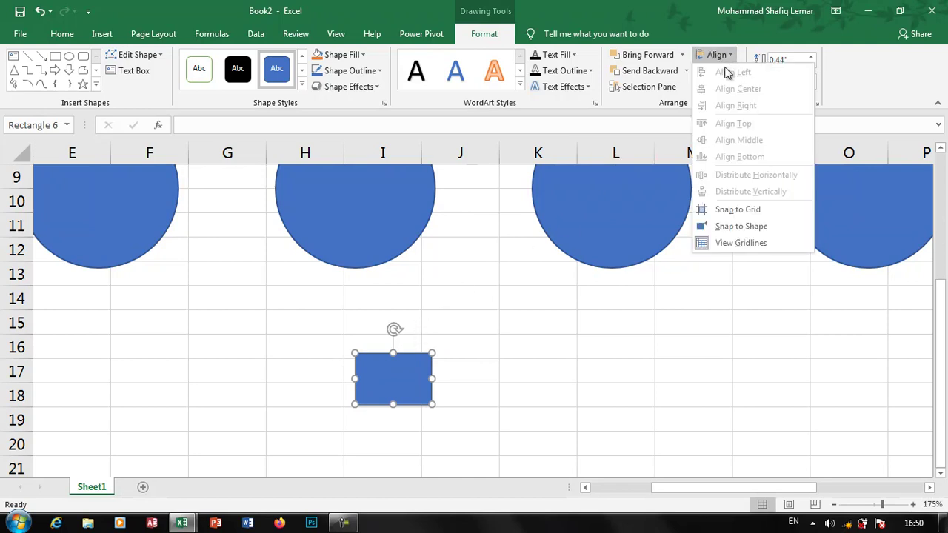
left_click(756, 213)
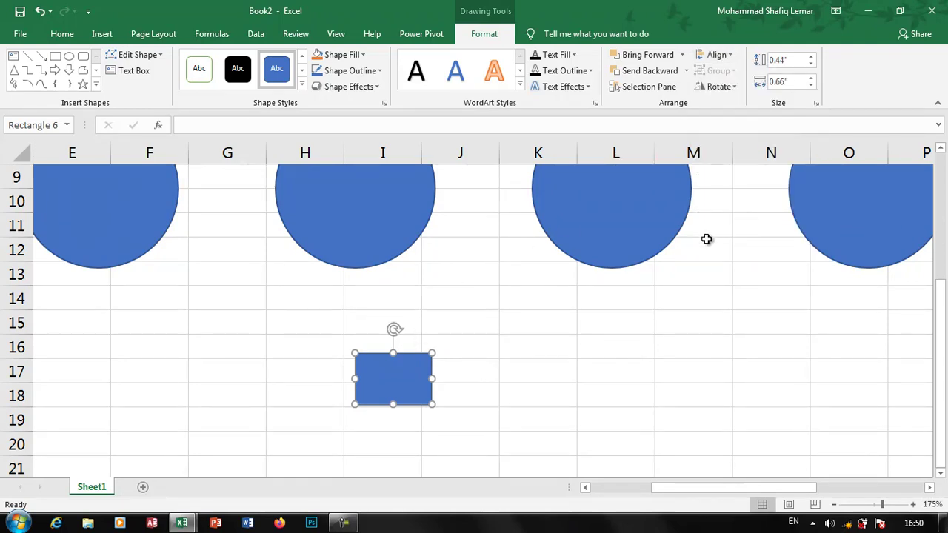
left_click_drag(359, 370, 534, 327)
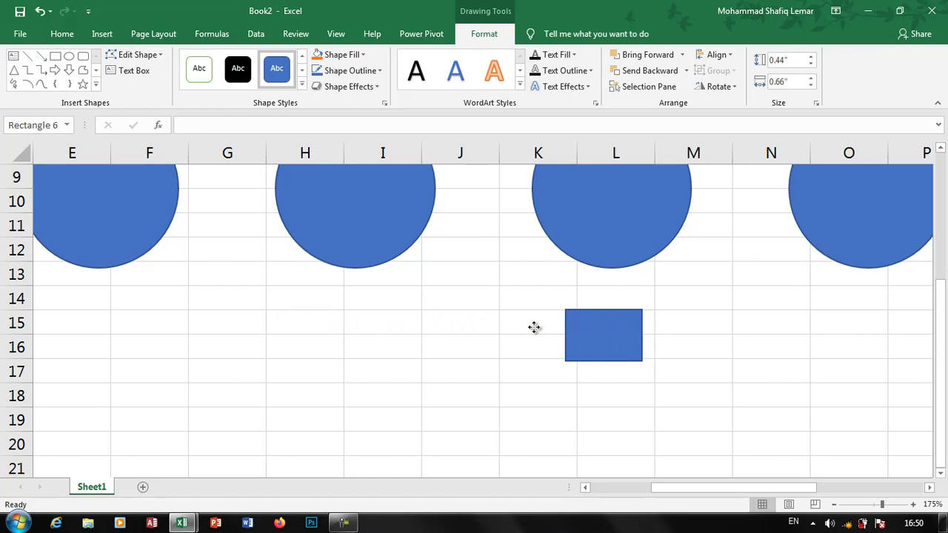
left_click(713, 55)
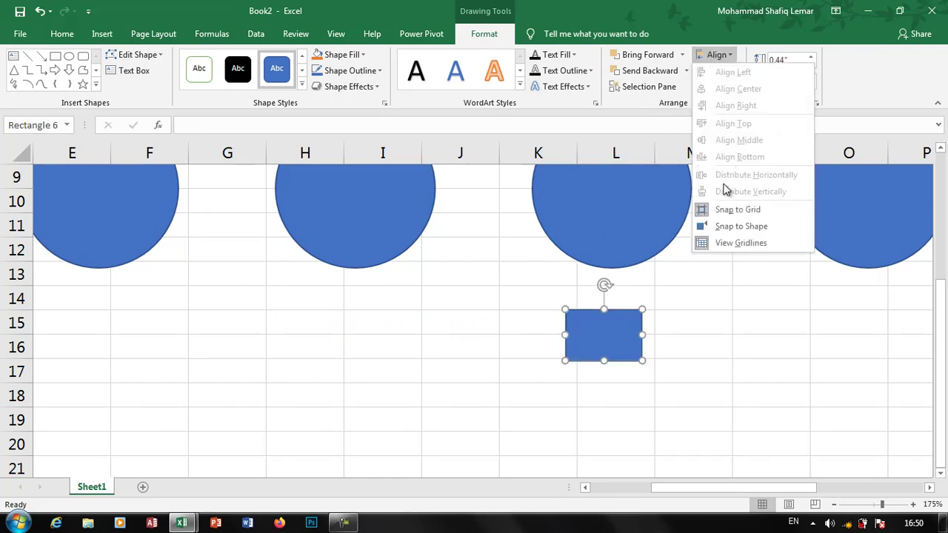
left_click(719, 211)
mouse_move(564, 327)
left_mouse_down()
mouse_move(497, 322)
mouse_move(567, 319)
left_mouse_up()
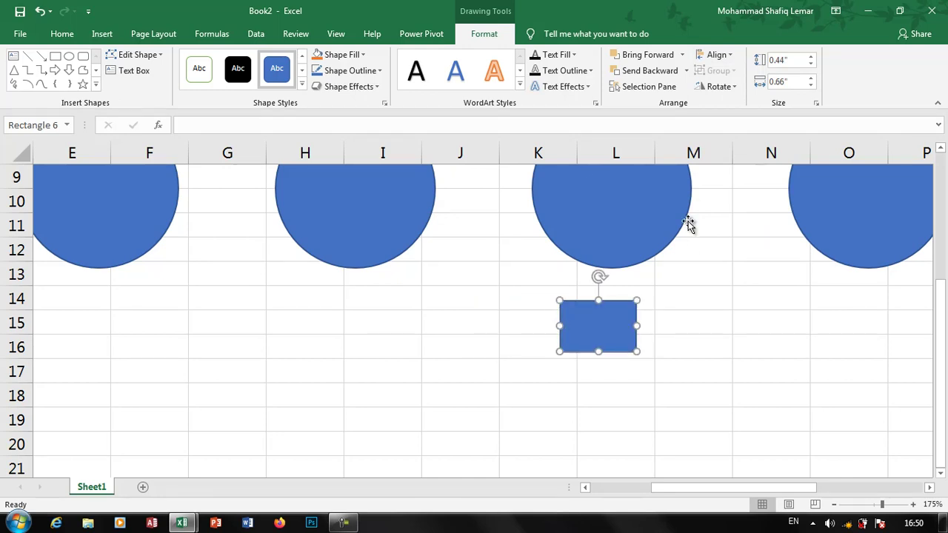
- Enable Snap to Shape and drag the rectangle up to rows 13–15 near column M
left_click(730, 55)
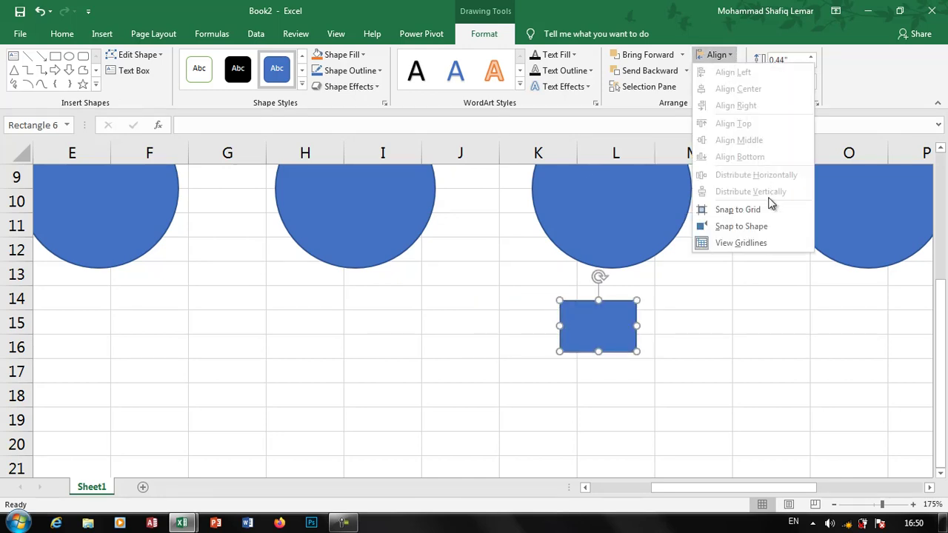
left_click(741, 226)
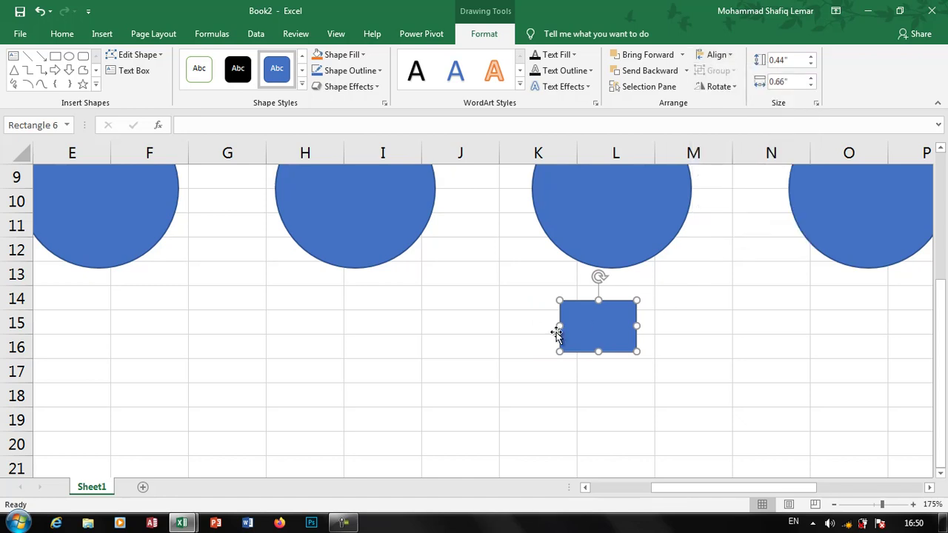
left_click_drag(561, 317, 669, 290)
- Hide the sheet gridlines, then show them again from Page Layout
left_click(717, 55)
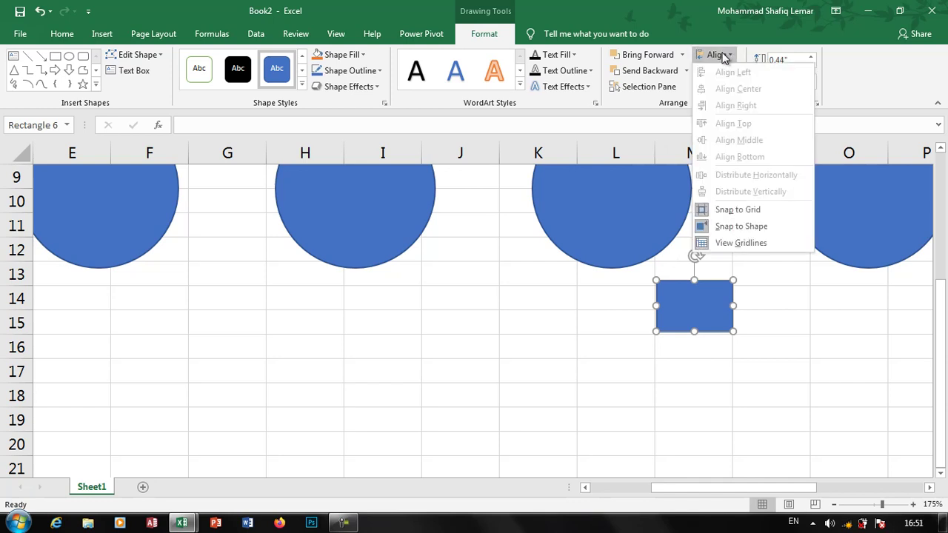
left_click(741, 244)
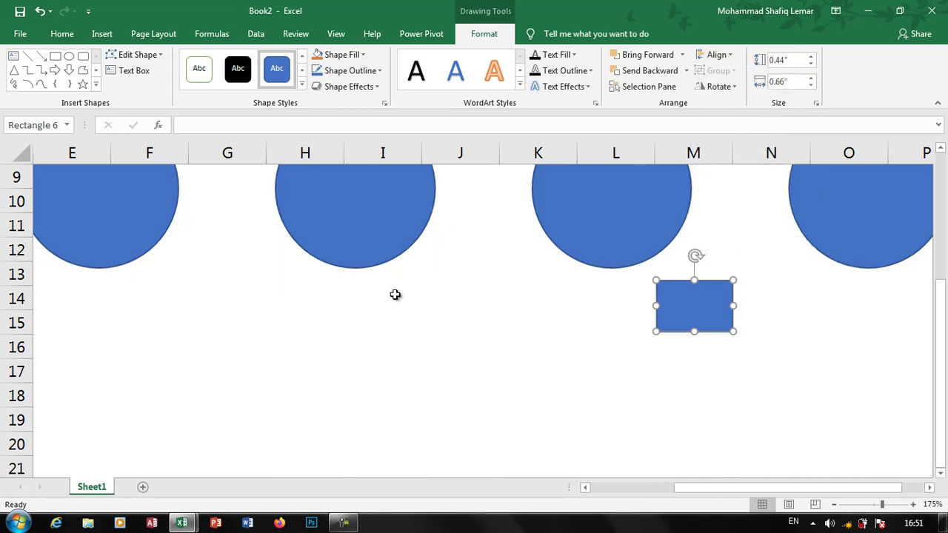
left_click(156, 35)
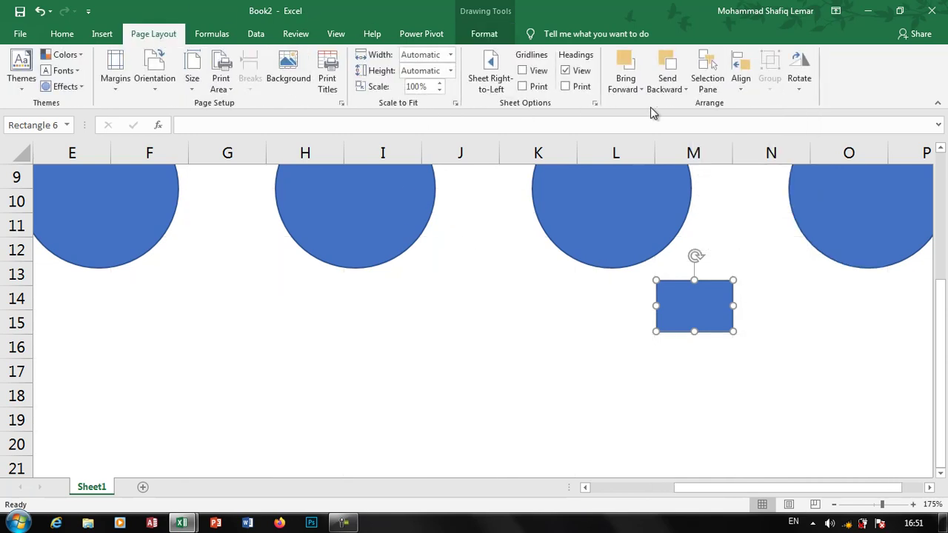
left_click(735, 83)
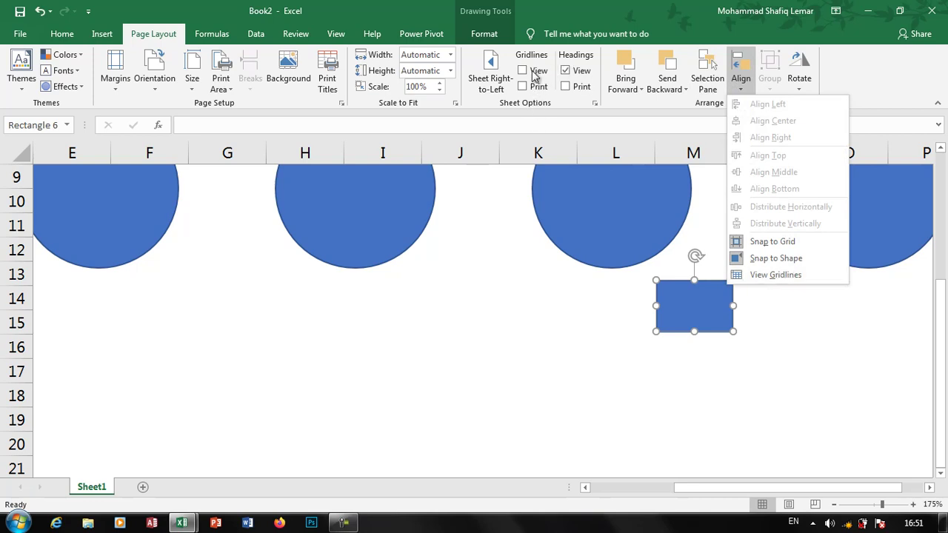
left_click(744, 273)
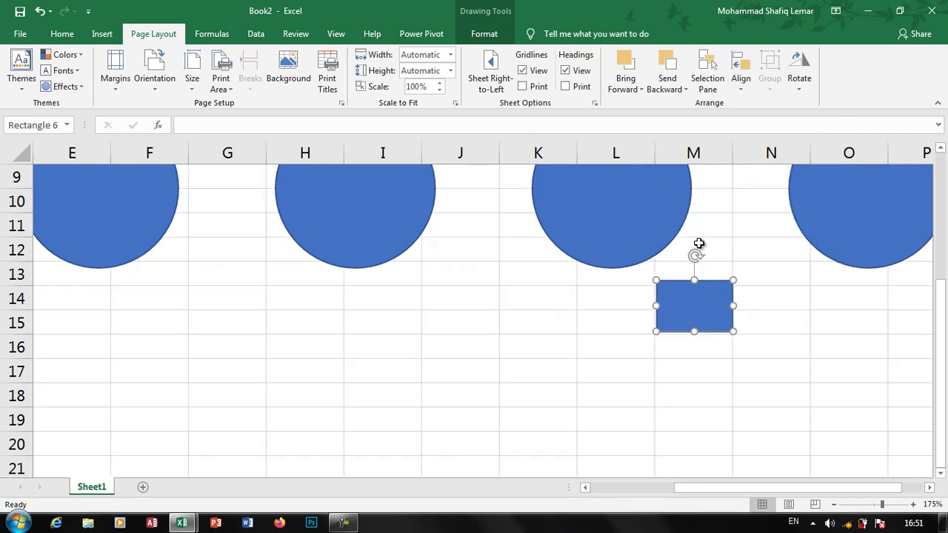
- Toggle the Snap to Shape and Snap to Grid settings
left_click(741, 78)
left_click(765, 258)
left_click(741, 78)
left_click(779, 241)
scroll(600, 248, "down", 8)
scroll(600, 248, "up", 11)
scroll(598, 248, "down", 4, "ctrl")
scroll(599, 249, "down", 3, "ctrl")
- Select the five circles and the rectangle and group them into one object
left_click(597, 245, "ctrl")
left_click(478, 230, "ctrl")
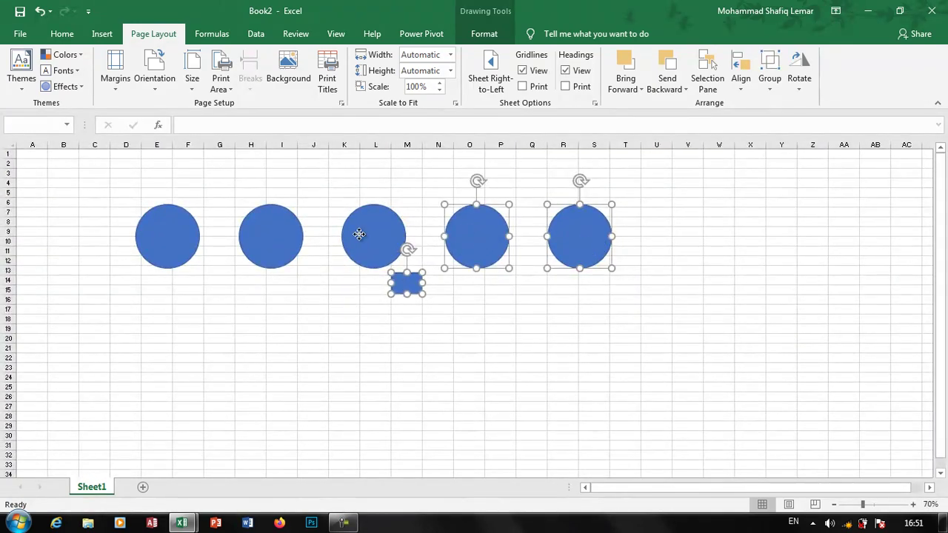
left_click(363, 239, "ctrl")
left_click(265, 235, "ctrl")
left_click(188, 235, "ctrl")
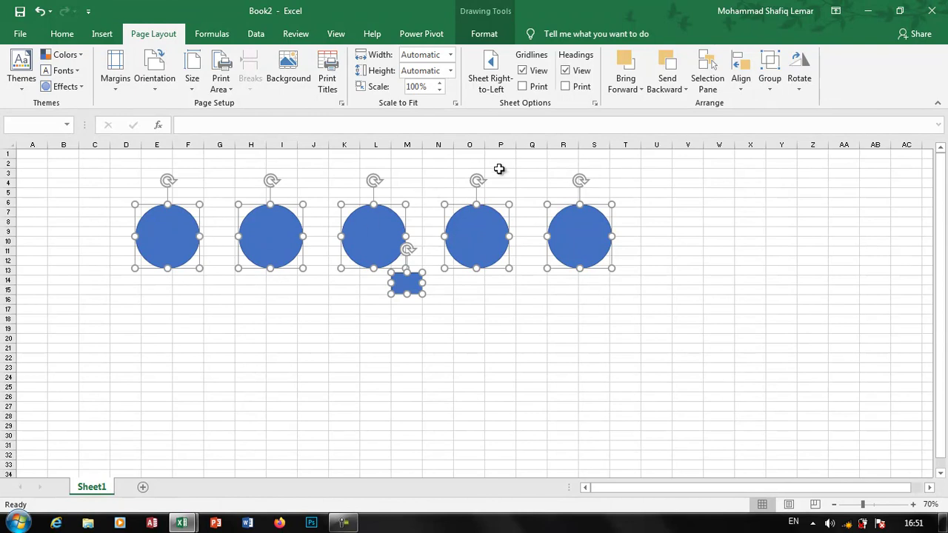
left_click(770, 88)
left_click(791, 106)
- Move the group down and to the right and tilt it diagonally
left_click(718, 221)
left_click(574, 252)
left_click_drag(574, 252, 614, 294)
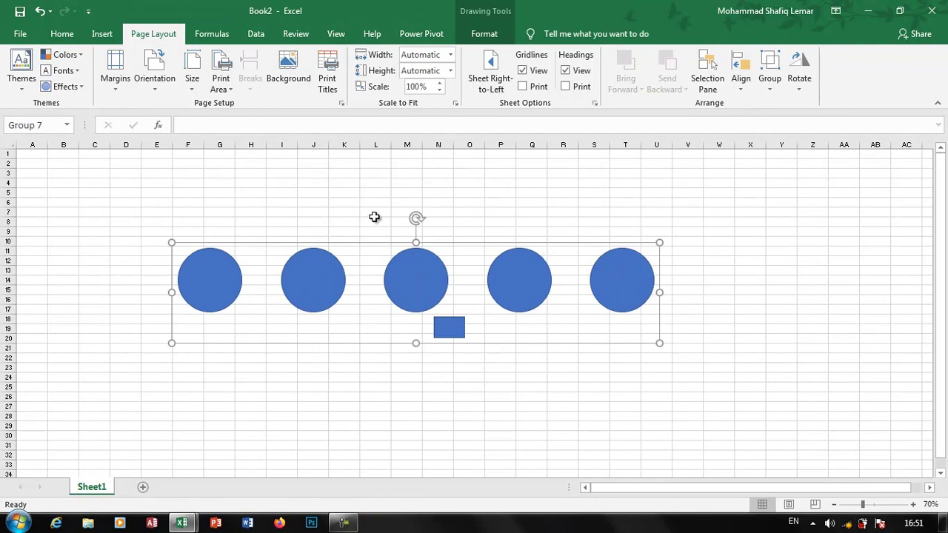
left_click_drag(413, 222, 427, 236)
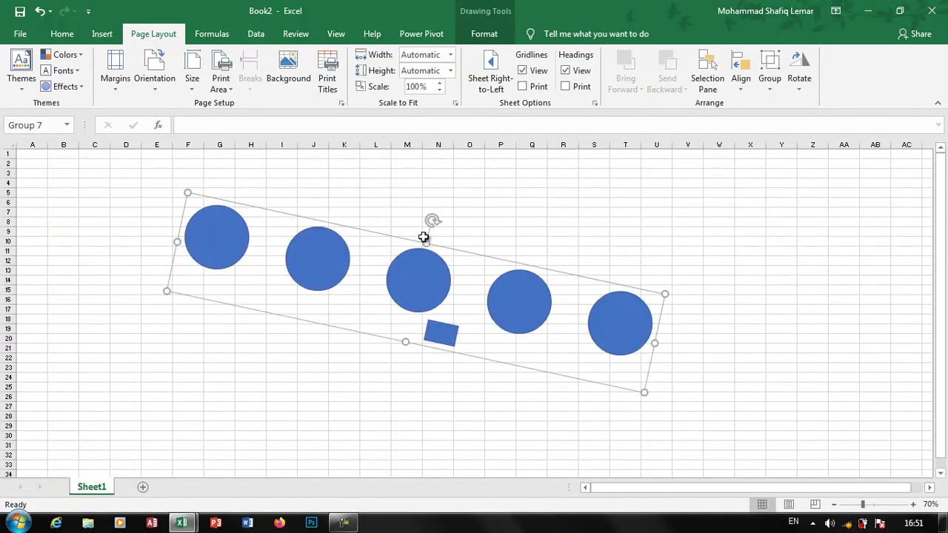
- Ungroup the six shapes and regroup them into a single object
left_click(776, 88)
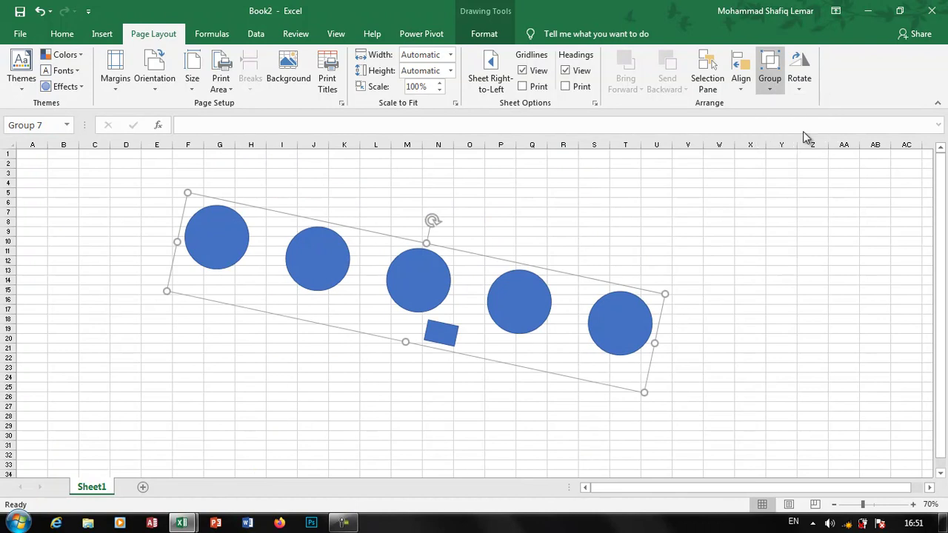
left_click(801, 139)
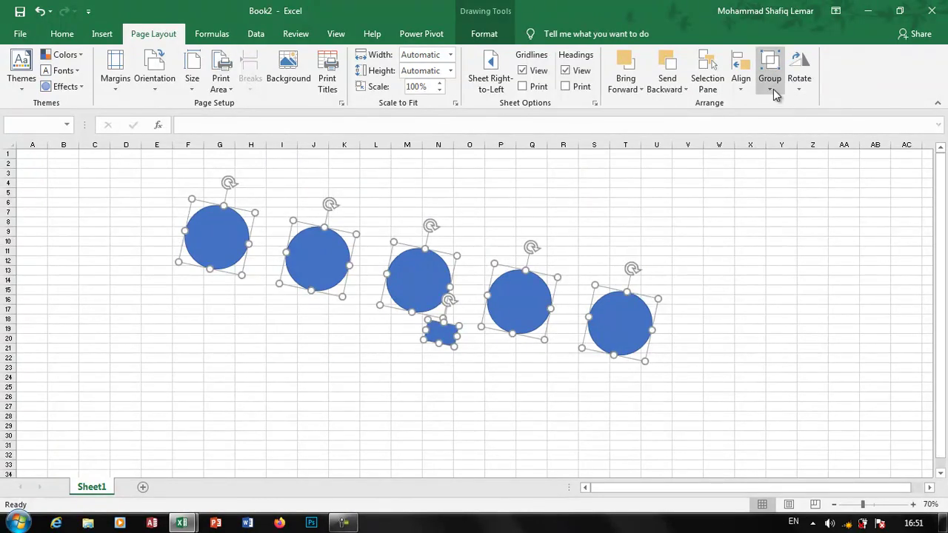
left_click(775, 91)
left_click(791, 122)
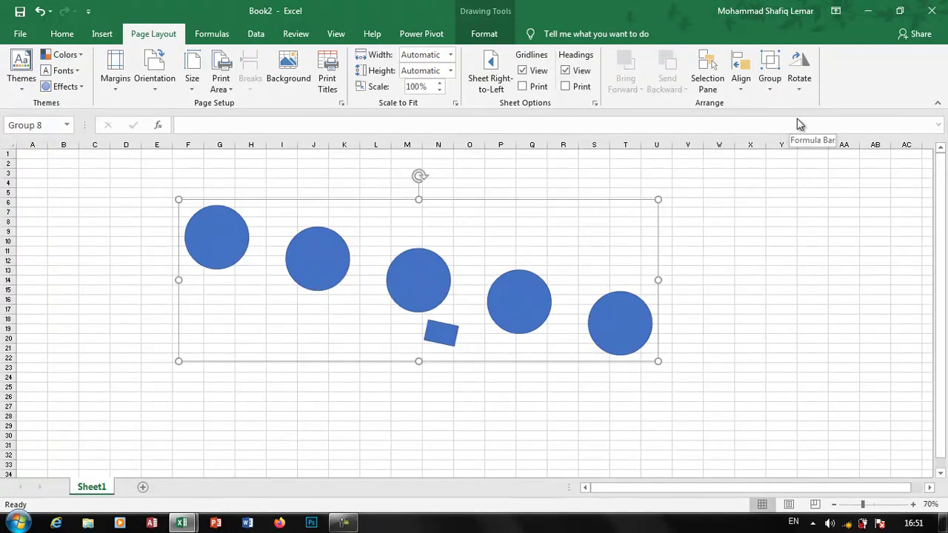
left_click(810, 89)
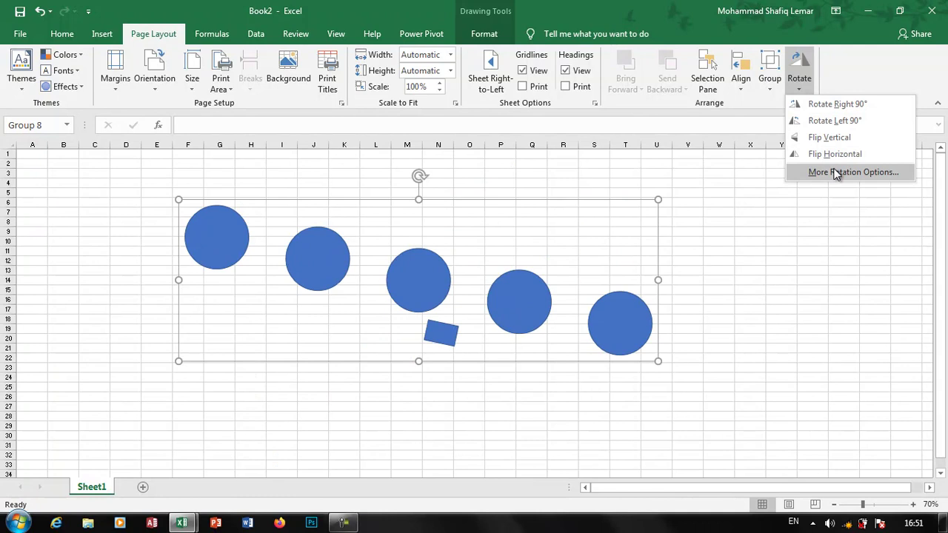
left_click(838, 172)
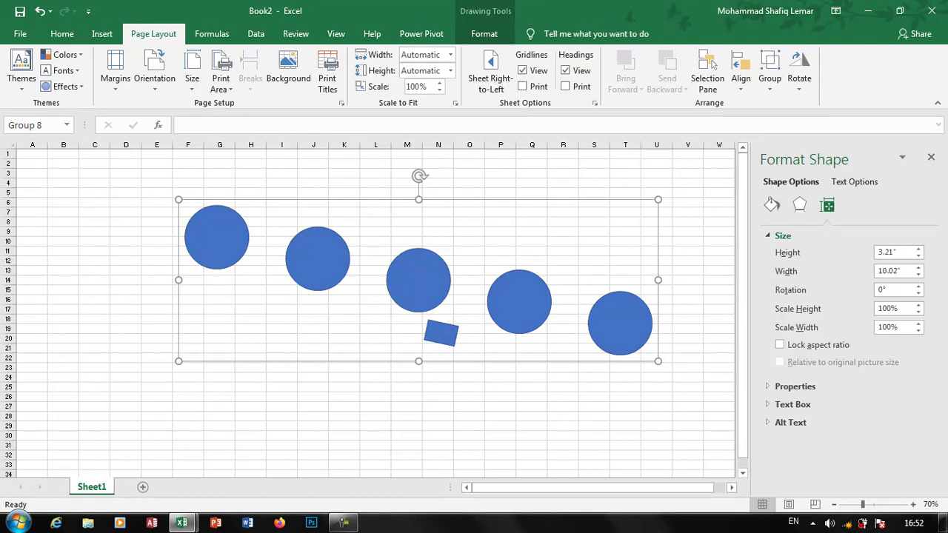
left_click(931, 157)
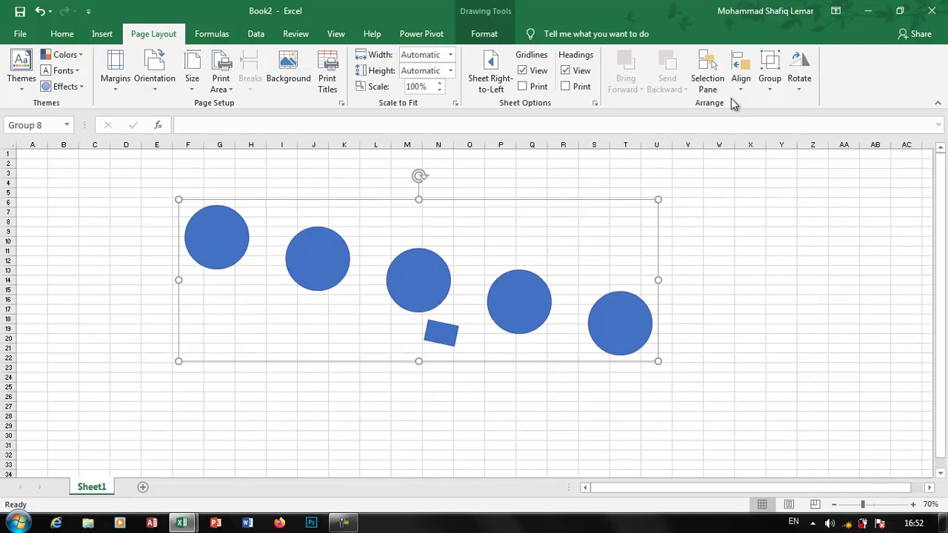
left_click(795, 86)
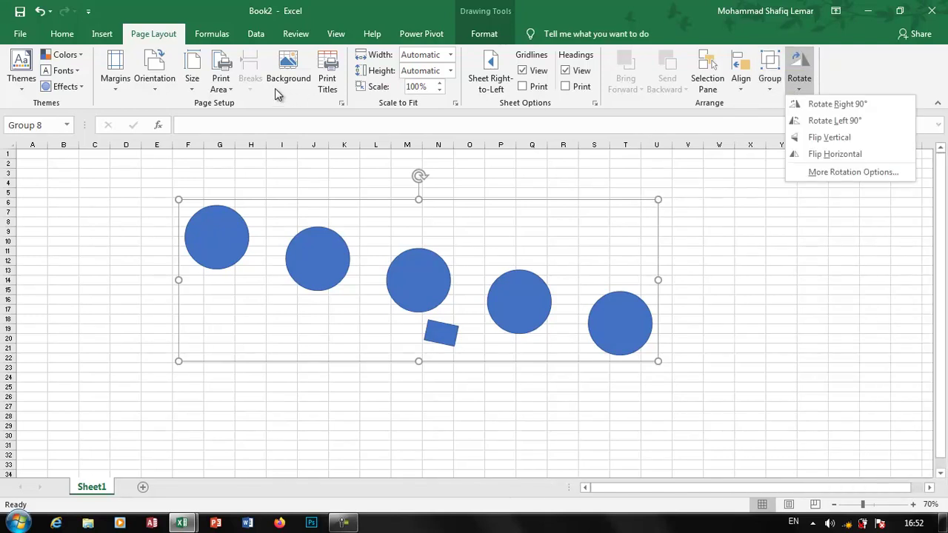
left_click(214, 35)
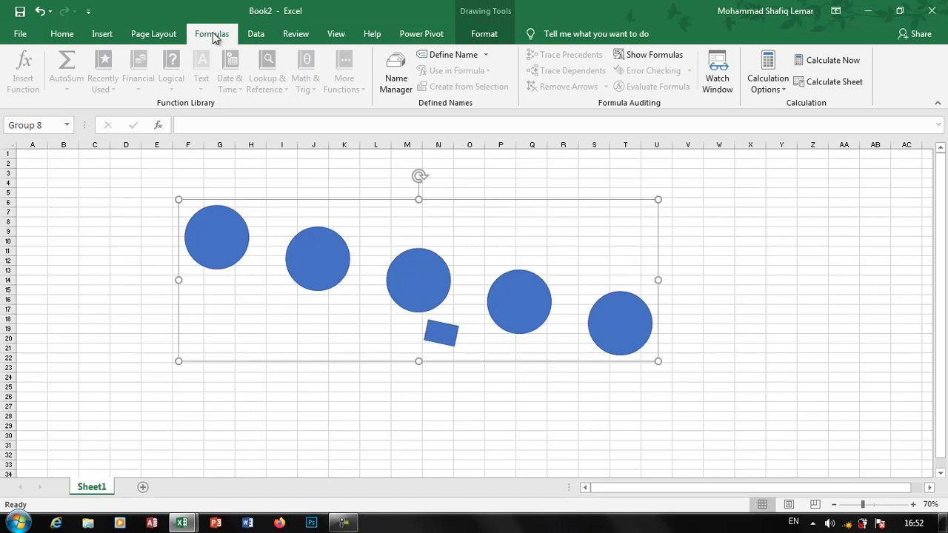
left_click(694, 211)
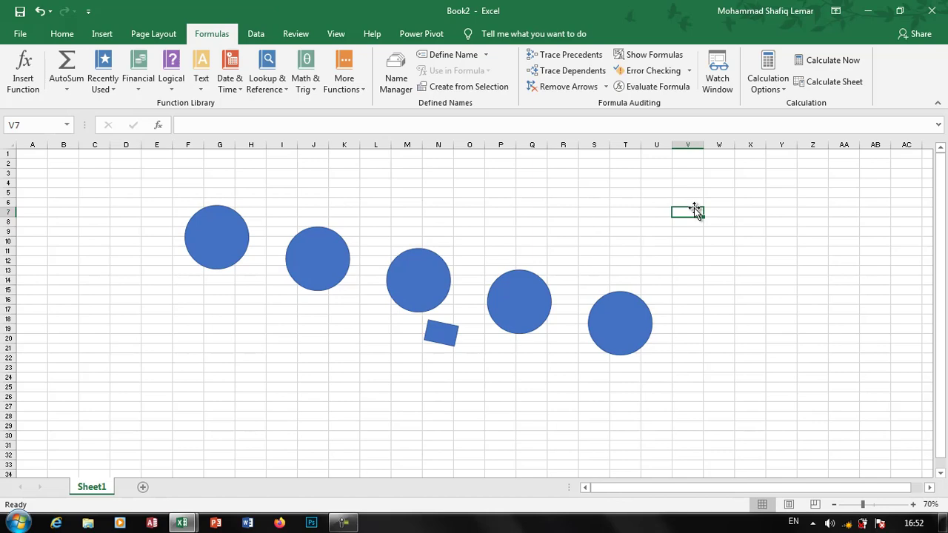